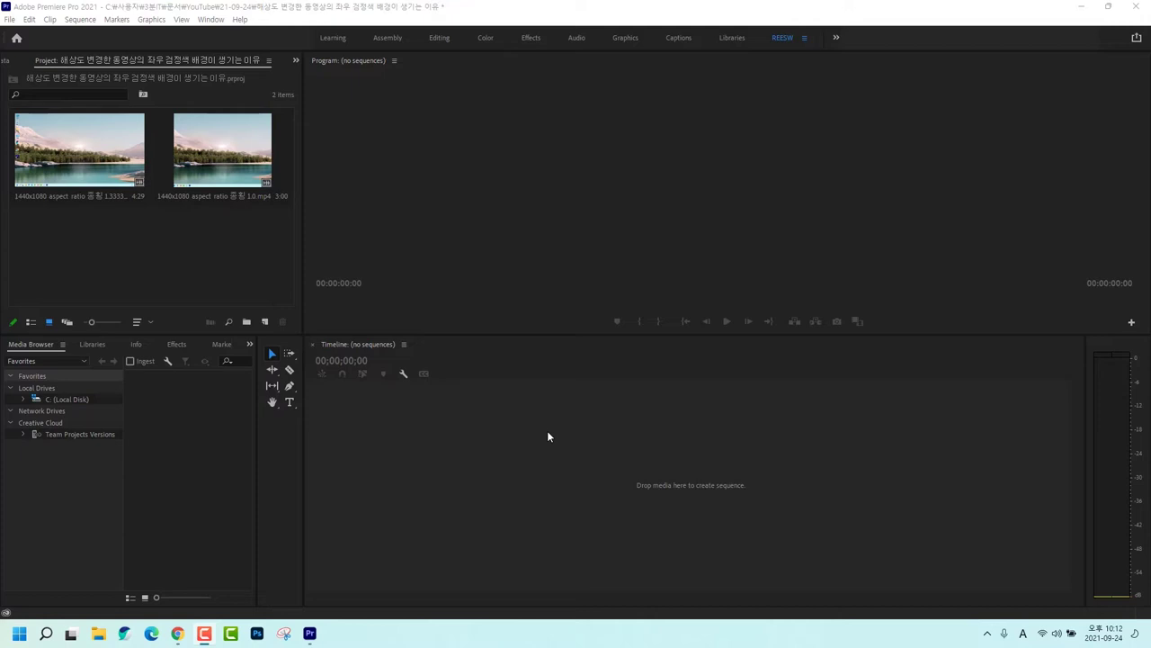
Create a new sequence from the custom 1280x720p preset and name it 1280x720p
left_click(264, 321)
left_click(300, 341)
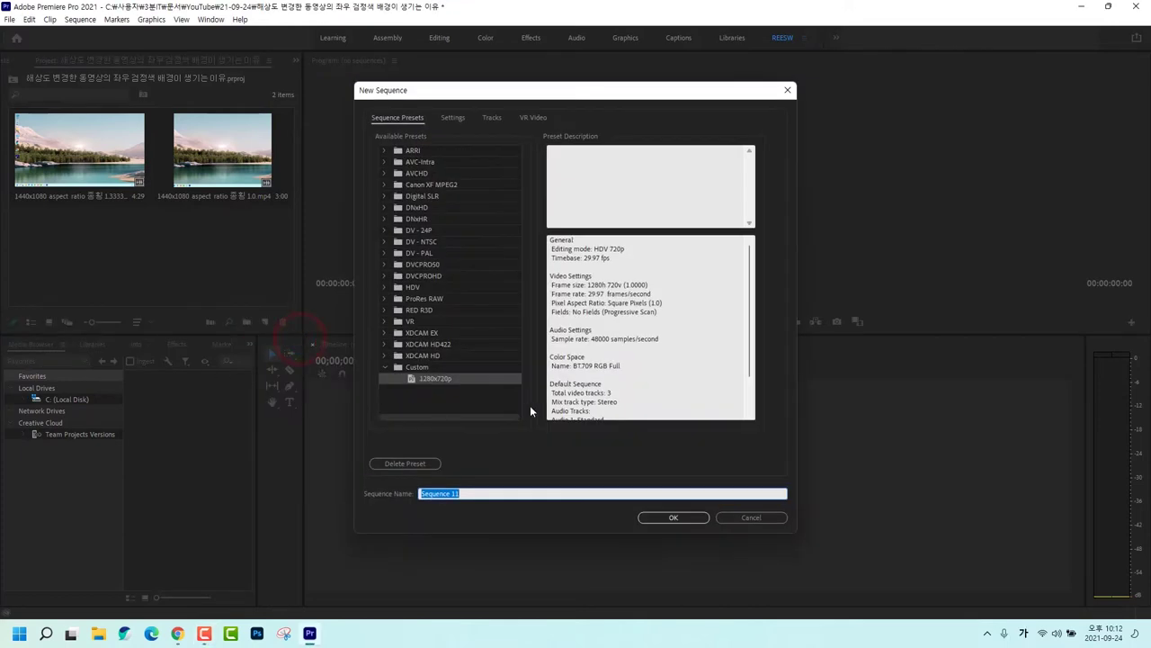
left_click(441, 379)
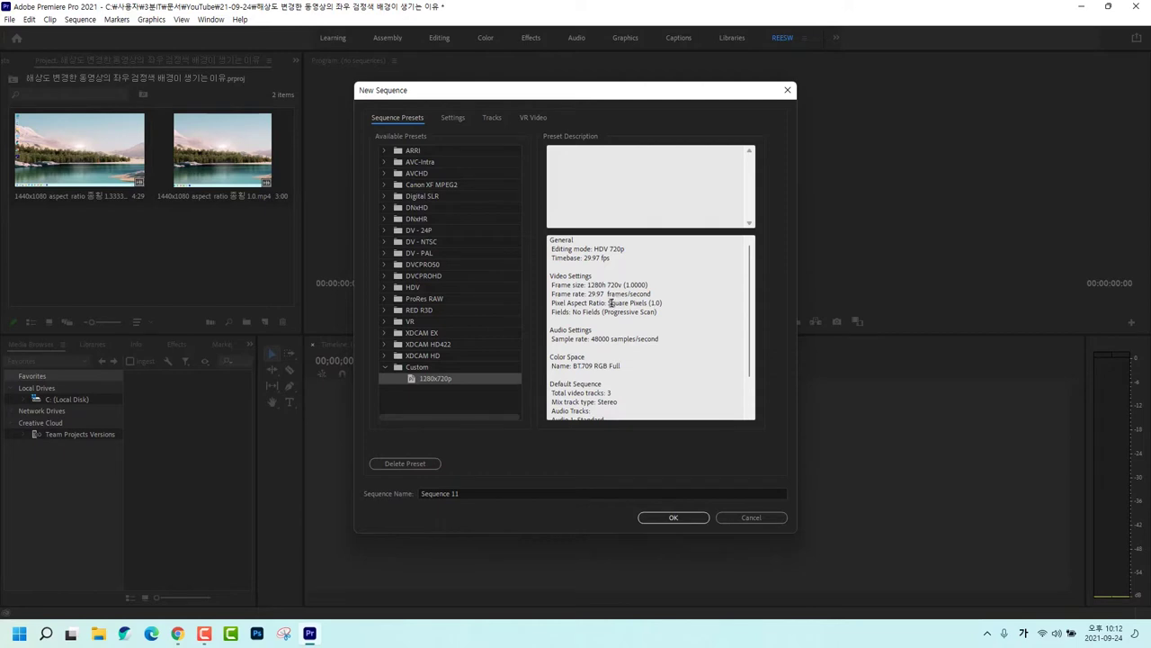
left_click_drag(551, 302, 664, 304)
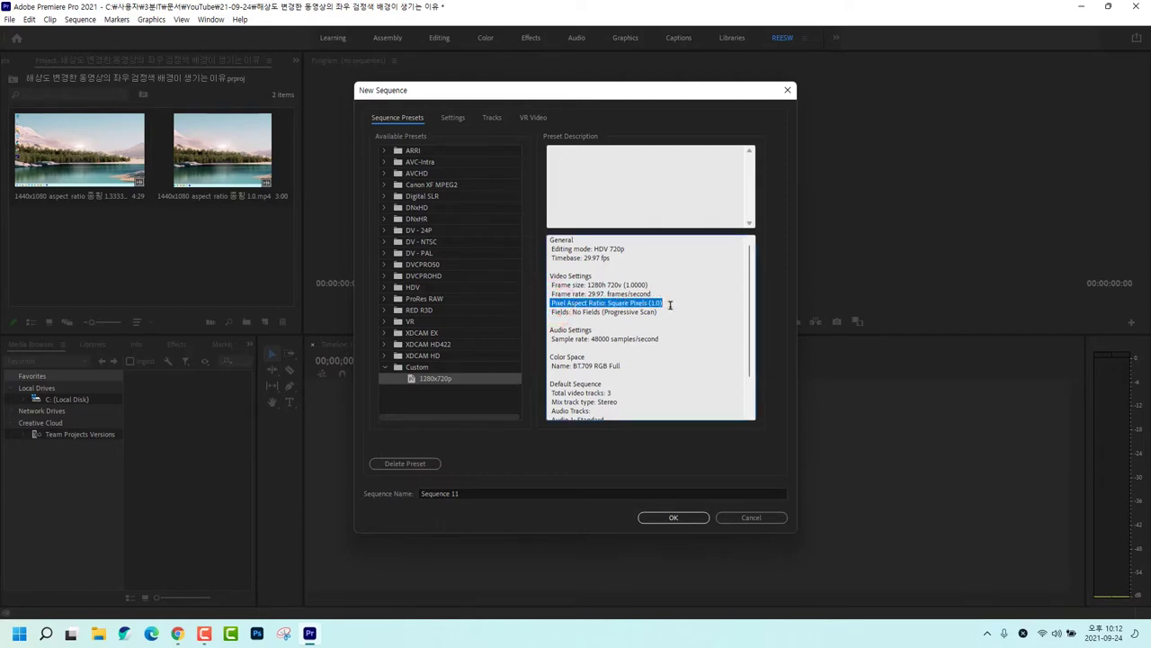
left_click(671, 304)
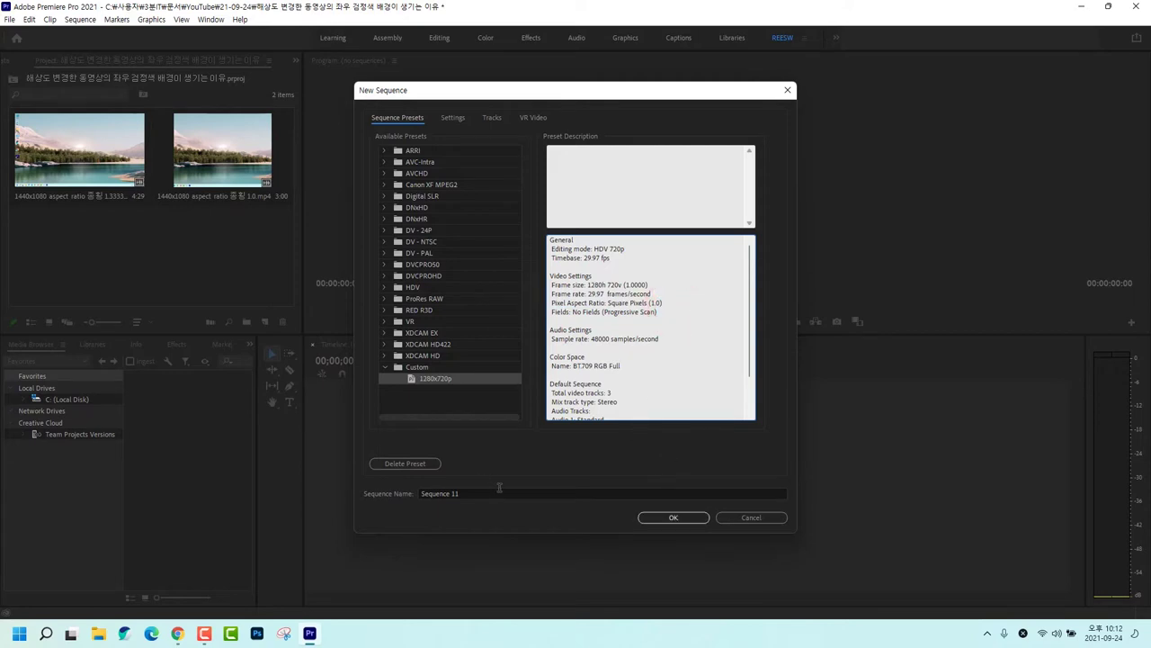
left_click(534, 488)
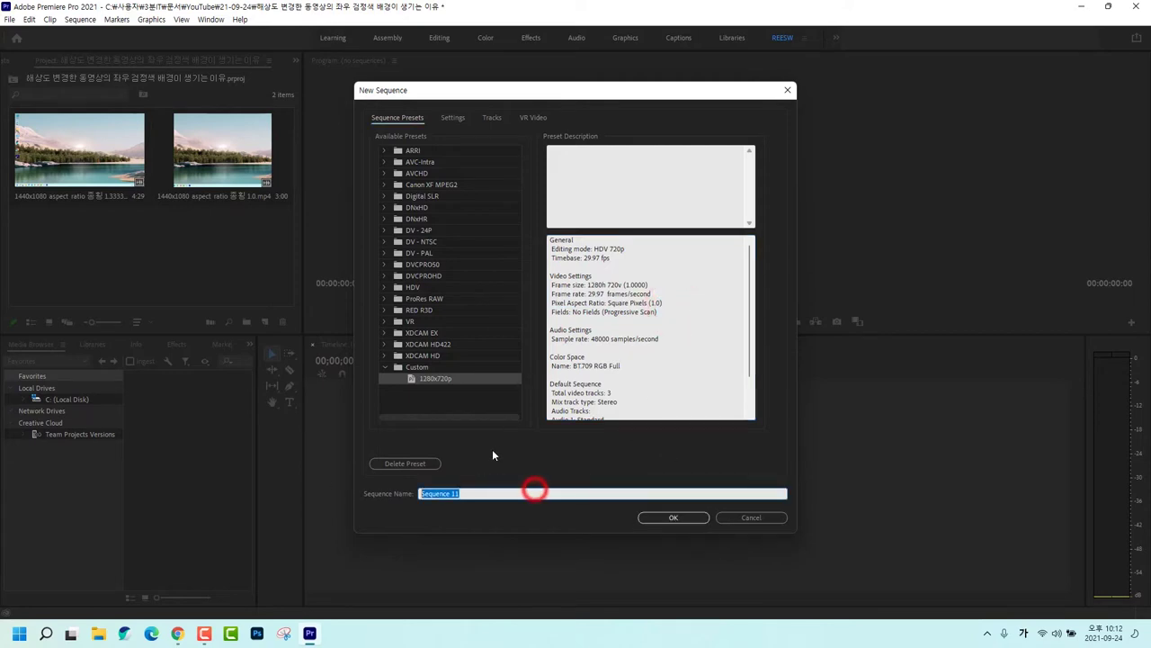
type("1280")
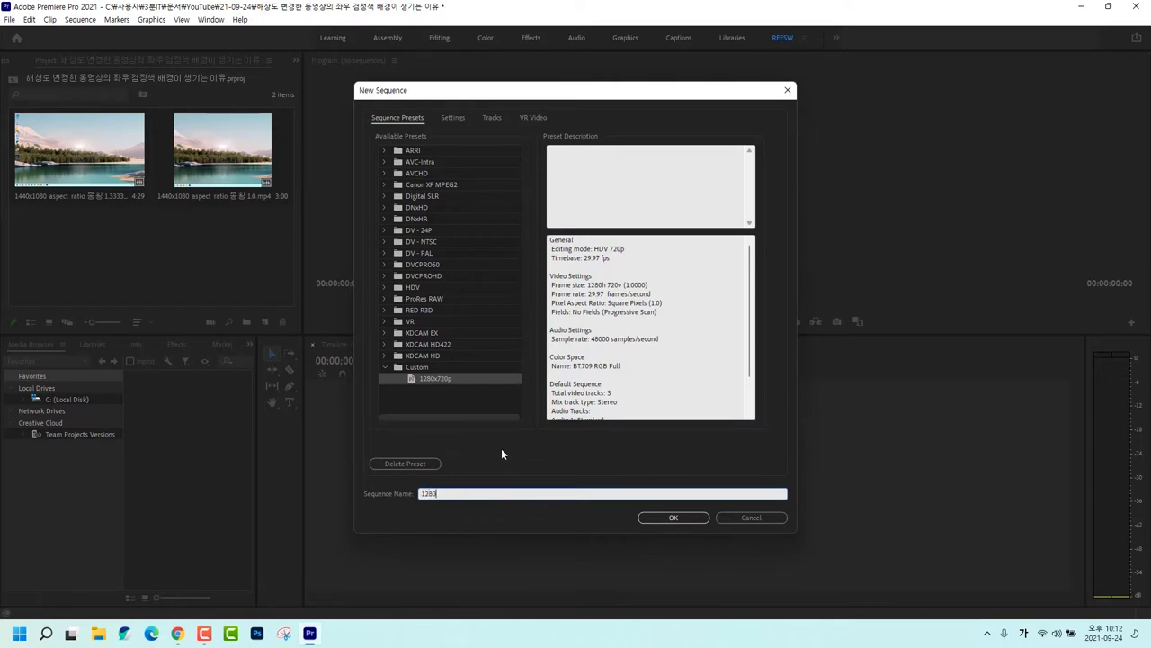
type("x720p")
left_click(671, 516)
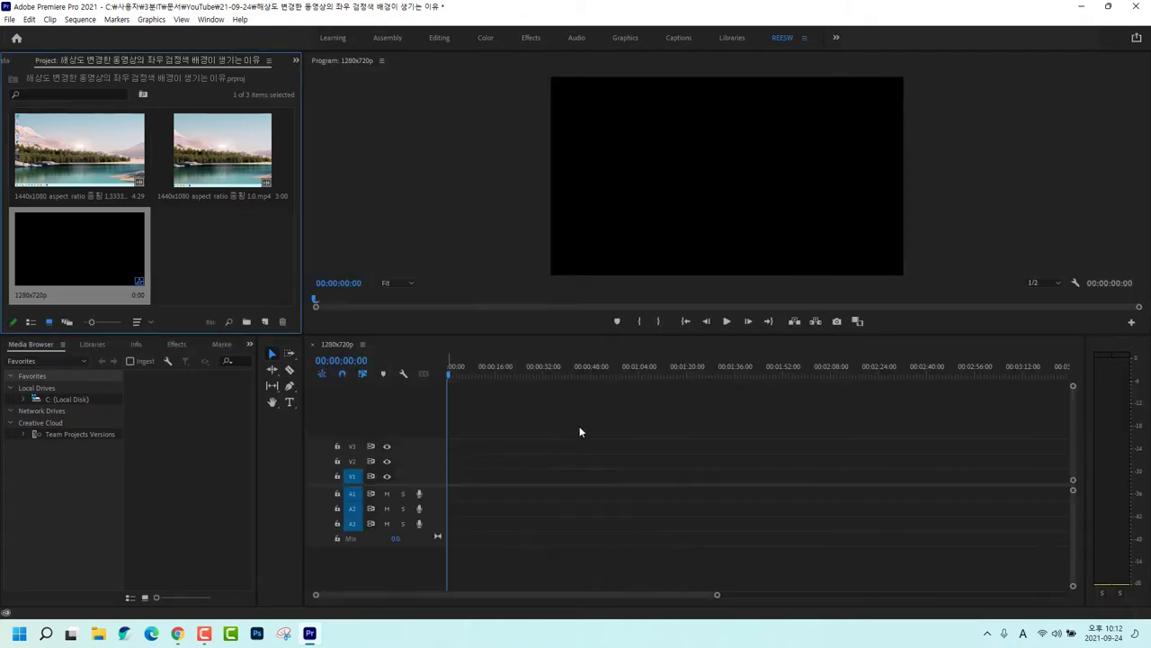
Place the 1440x1080 clip with aspect ratio 1.3333 at the start of track V1, keeping the existing sequence settings
left_click(81, 160)
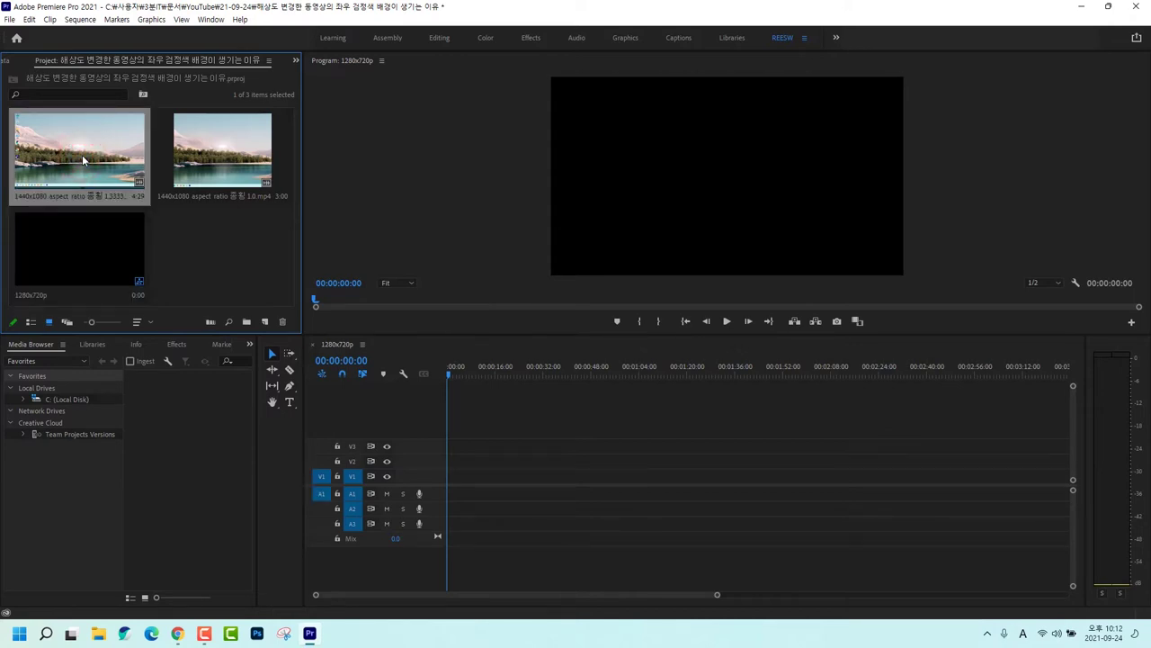
left_click_drag(83, 160, 454, 481)
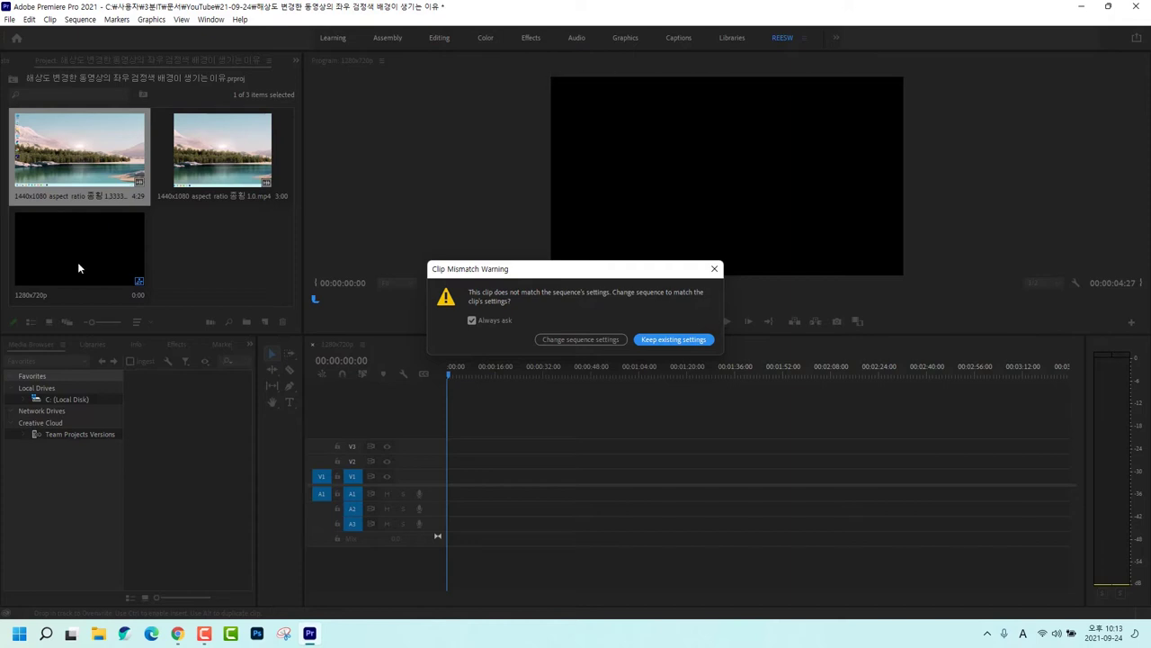
left_click(682, 340)
scroll(543, 466, "up", 8)
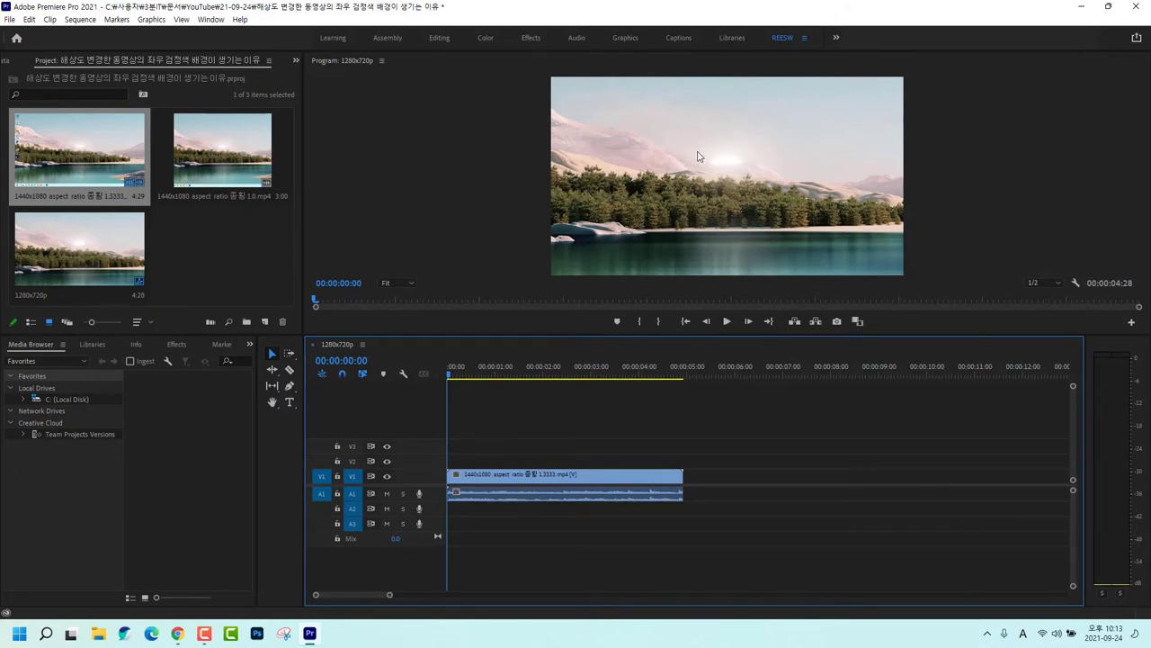
Fit the clip on V1 to the sequence with Set to Frame Size
left_click(528, 477)
right_click(528, 477)
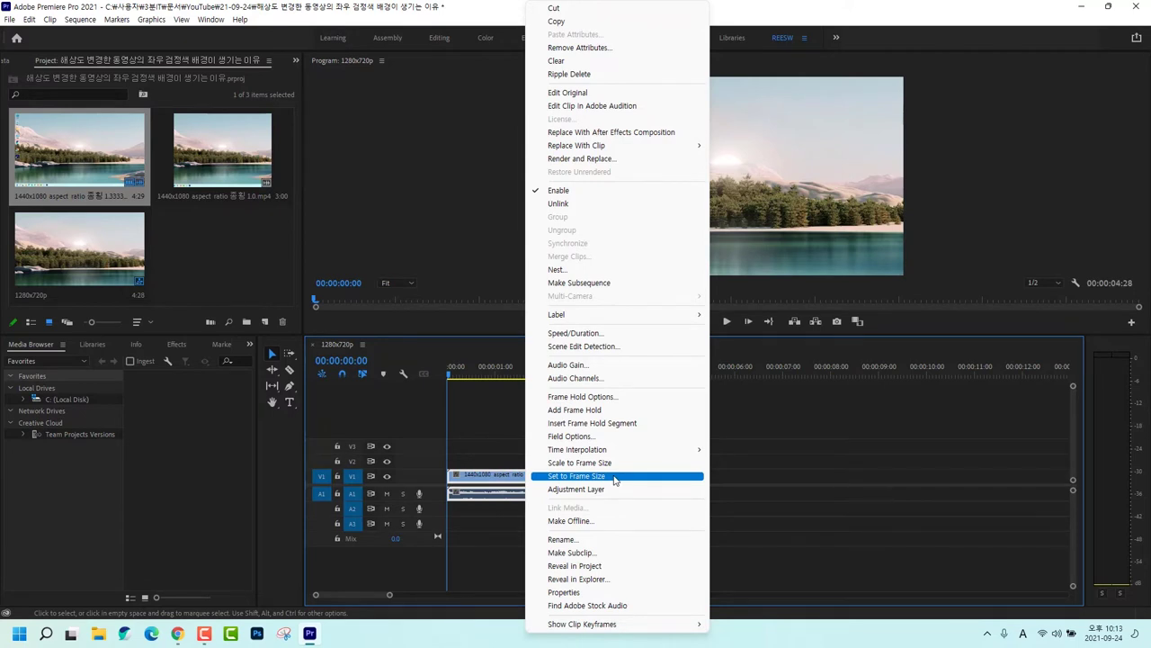
left_click(615, 480)
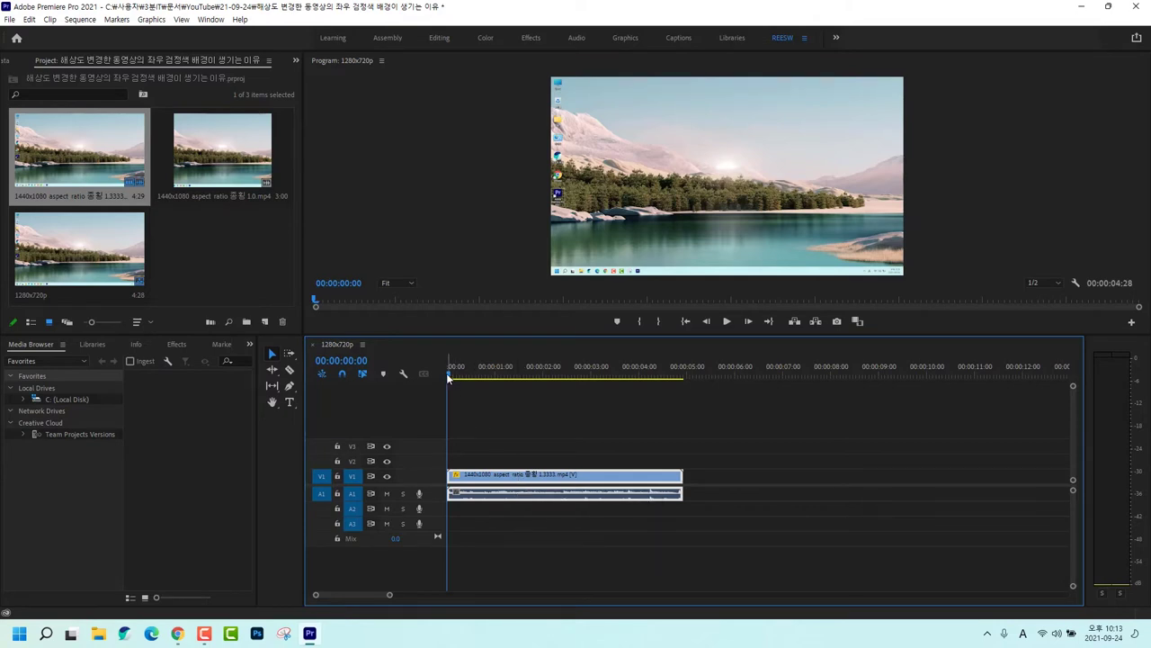
Cut the timeline clip at 00:00:00:25 and at 00:00:01:18
left_click_drag(448, 372, 488, 380)
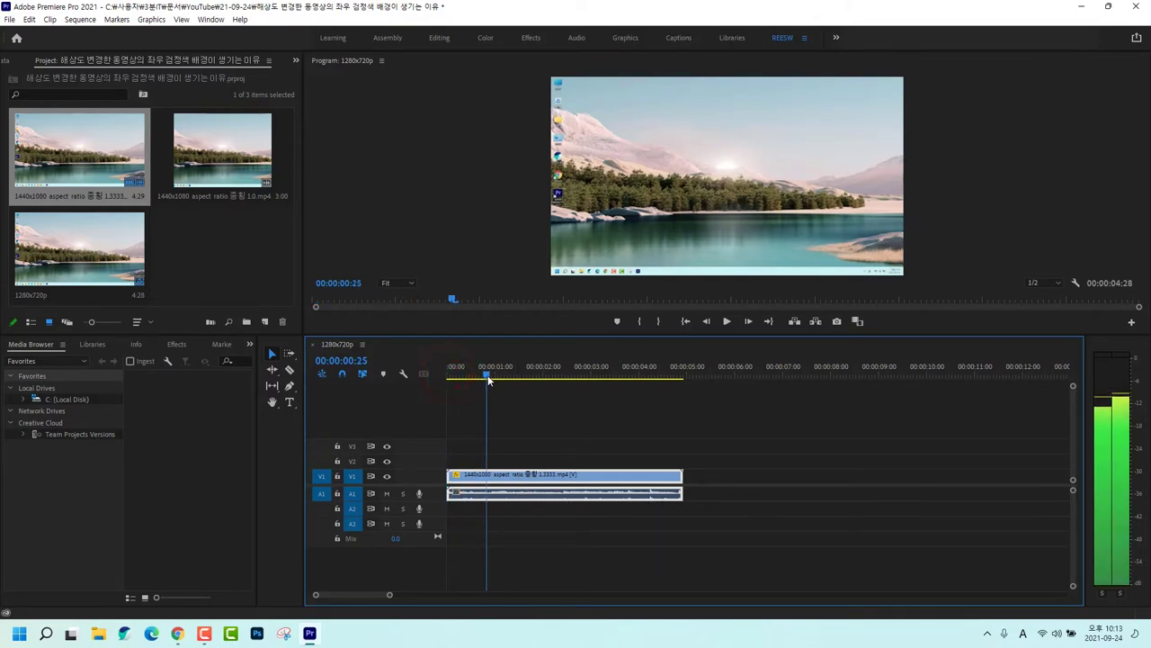
key("ctrl+k")
left_click_drag(486, 371, 525, 378)
key("ctrl+k")
left_click(512, 477)
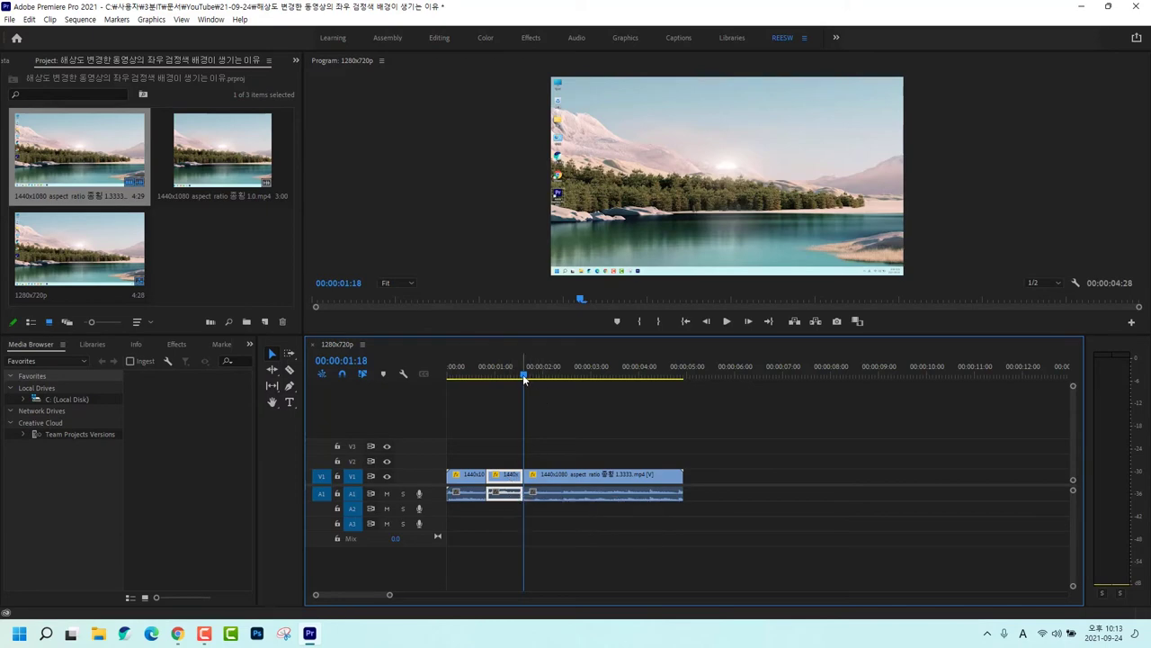
Return the playhead to the start and make a separate subsequence from each of the first two clip segments
left_click_drag(524, 378, 449, 376)
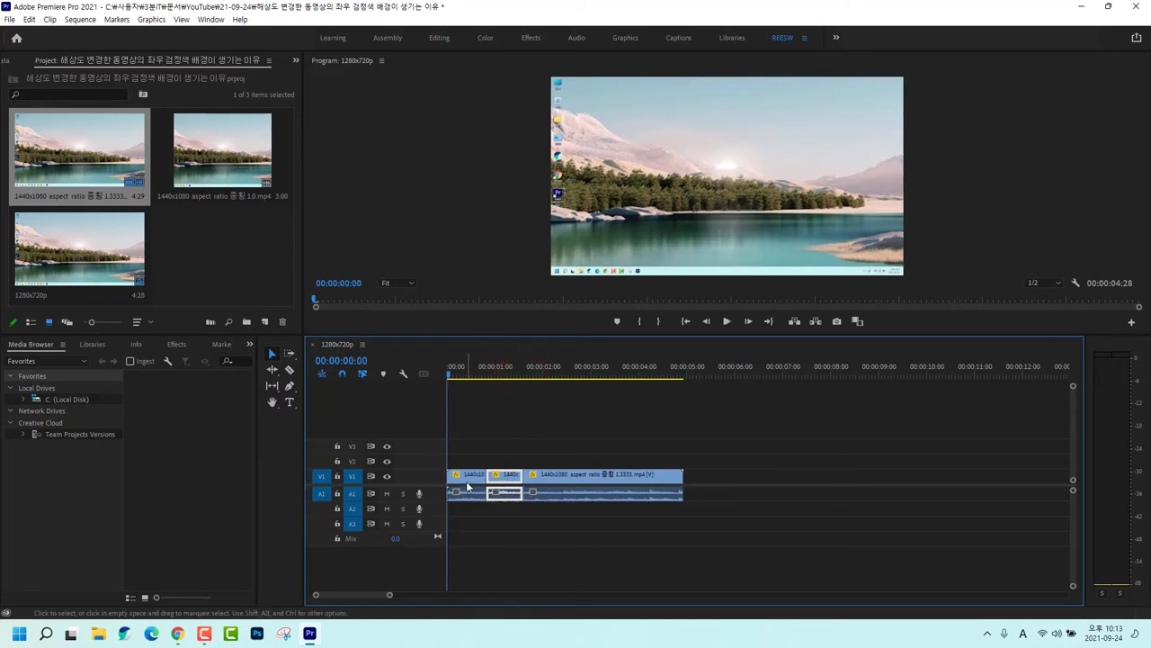
left_click(468, 478)
right_click(468, 479)
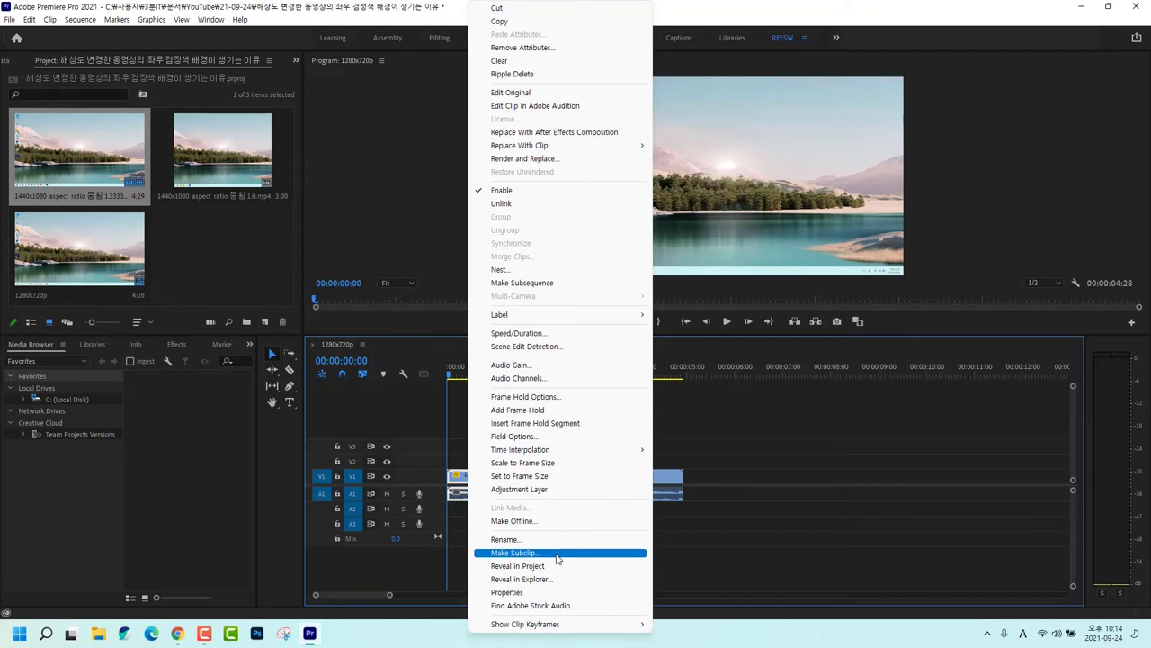
left_click(566, 283)
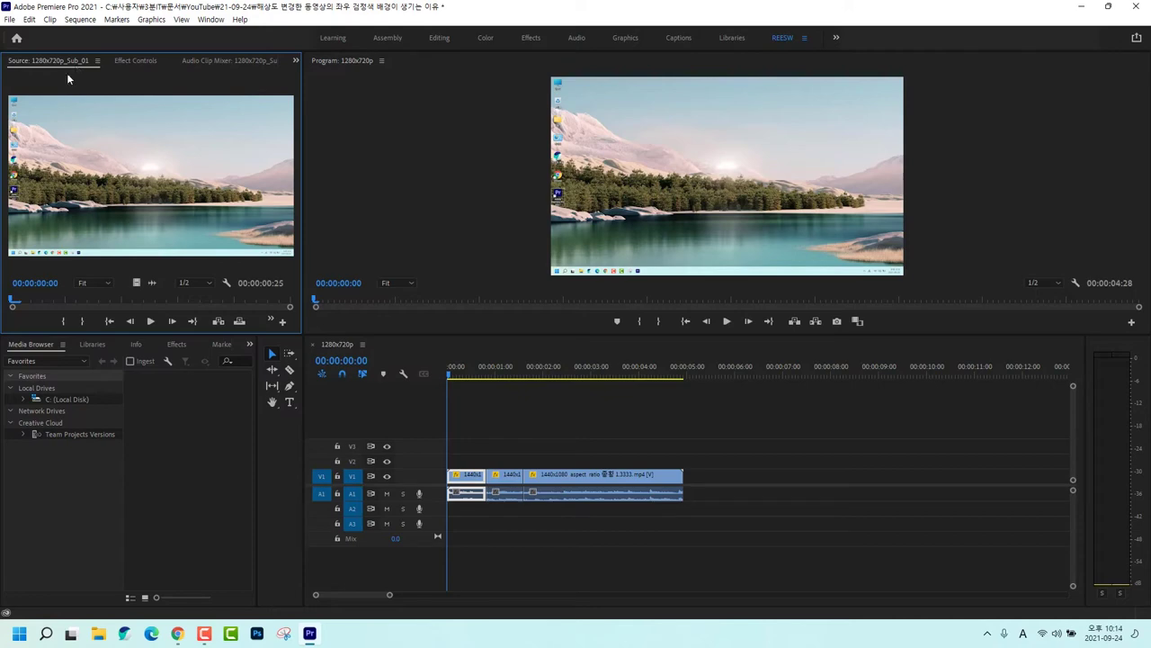
right_click(504, 475)
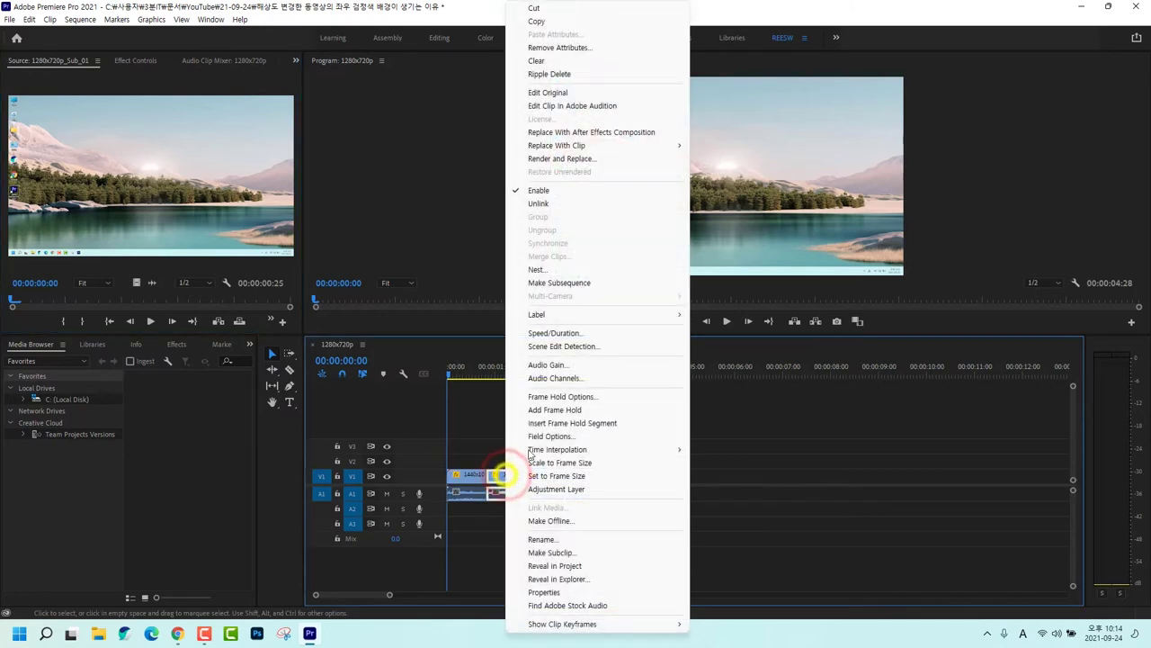
left_click(639, 283)
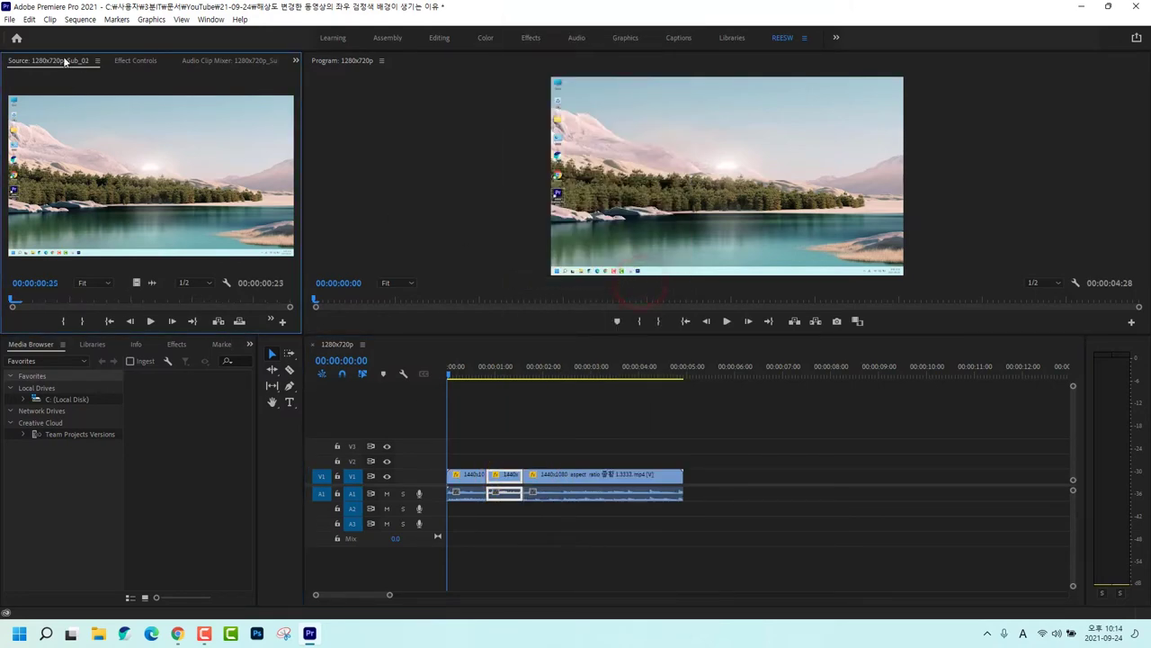
Make a subclip from each of the first two timeline segments, keeping the suggested names and trims restricted to subclip boundaries
left_click(472, 476)
right_click(471, 476)
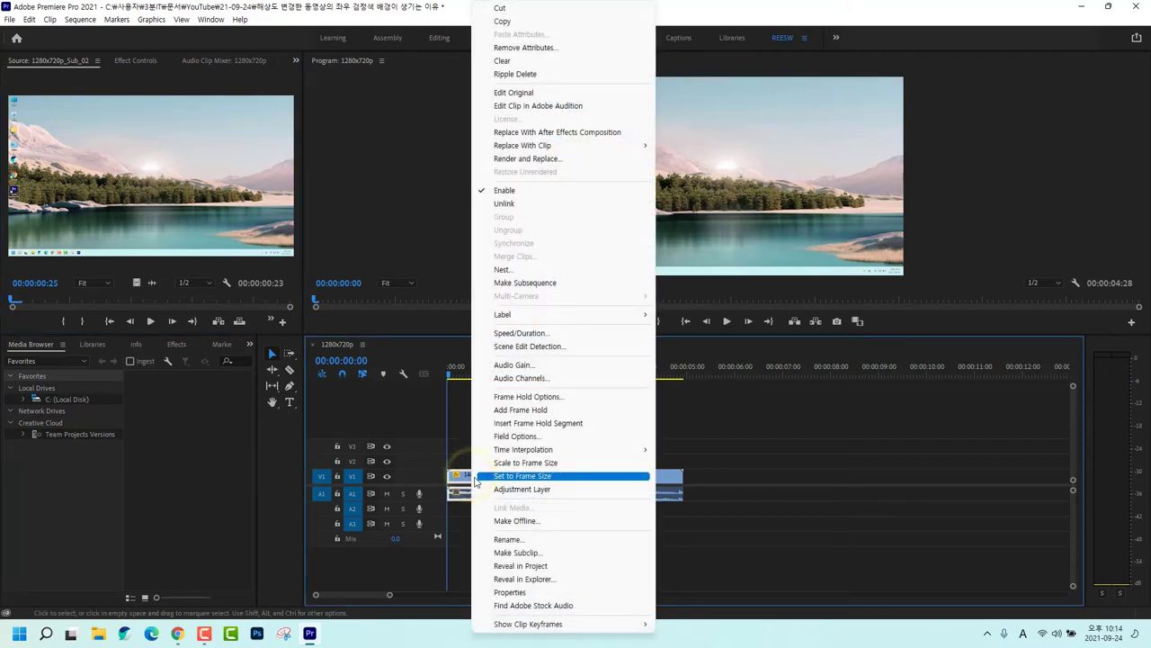
left_click(549, 552)
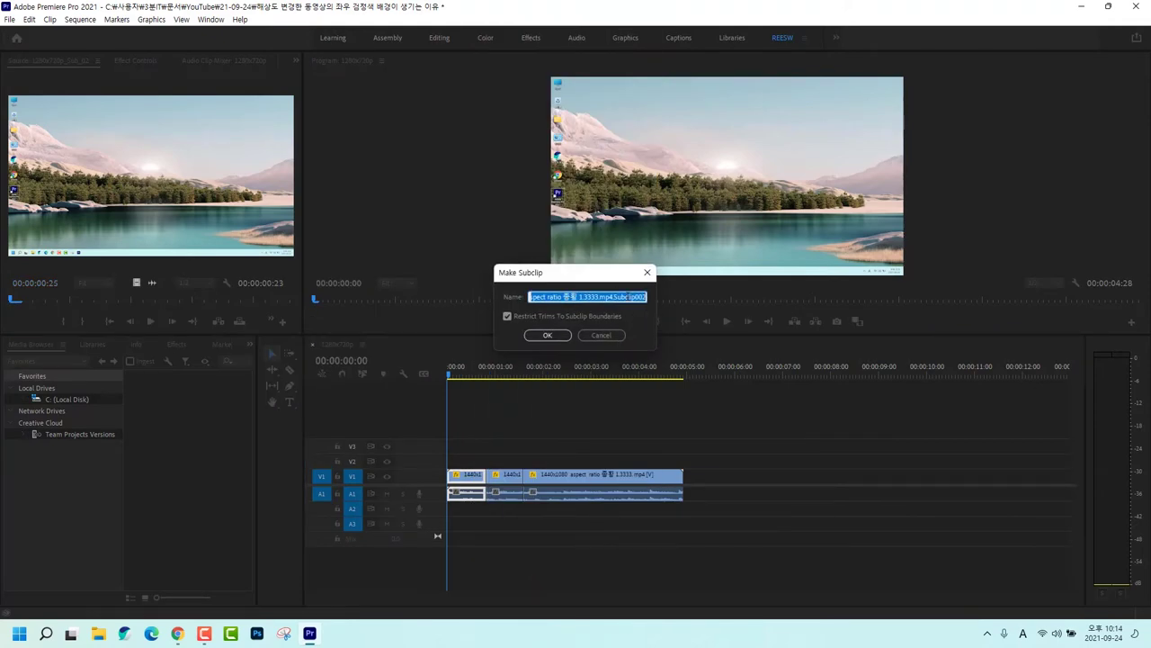
left_click(553, 334)
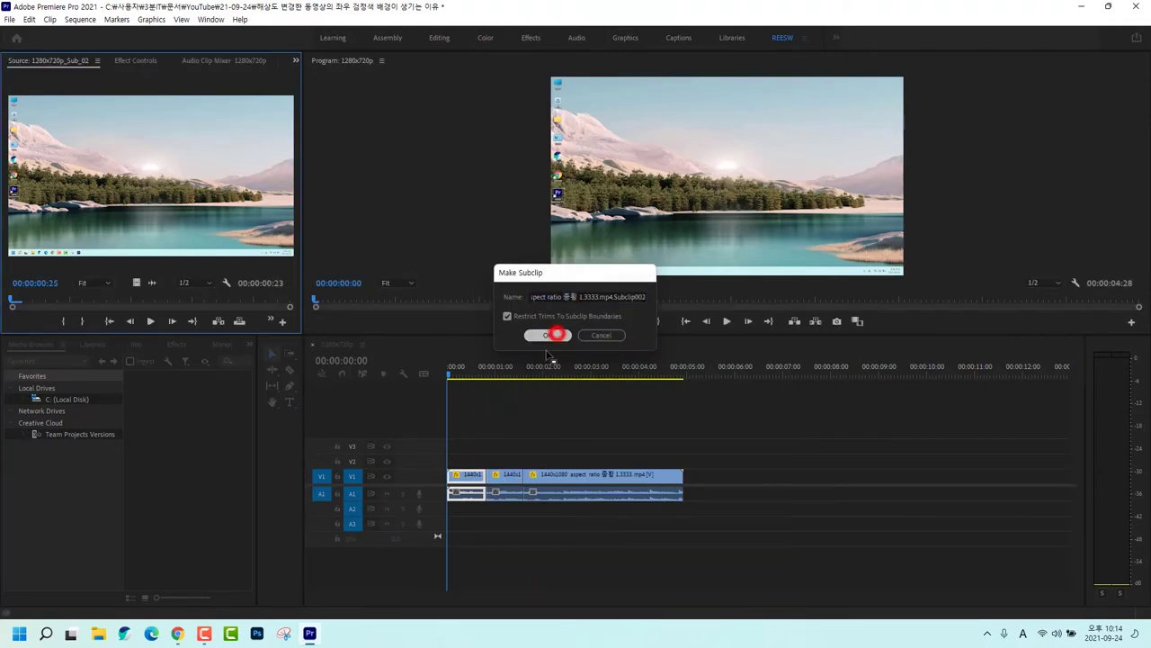
left_click(509, 477)
right_click(509, 477)
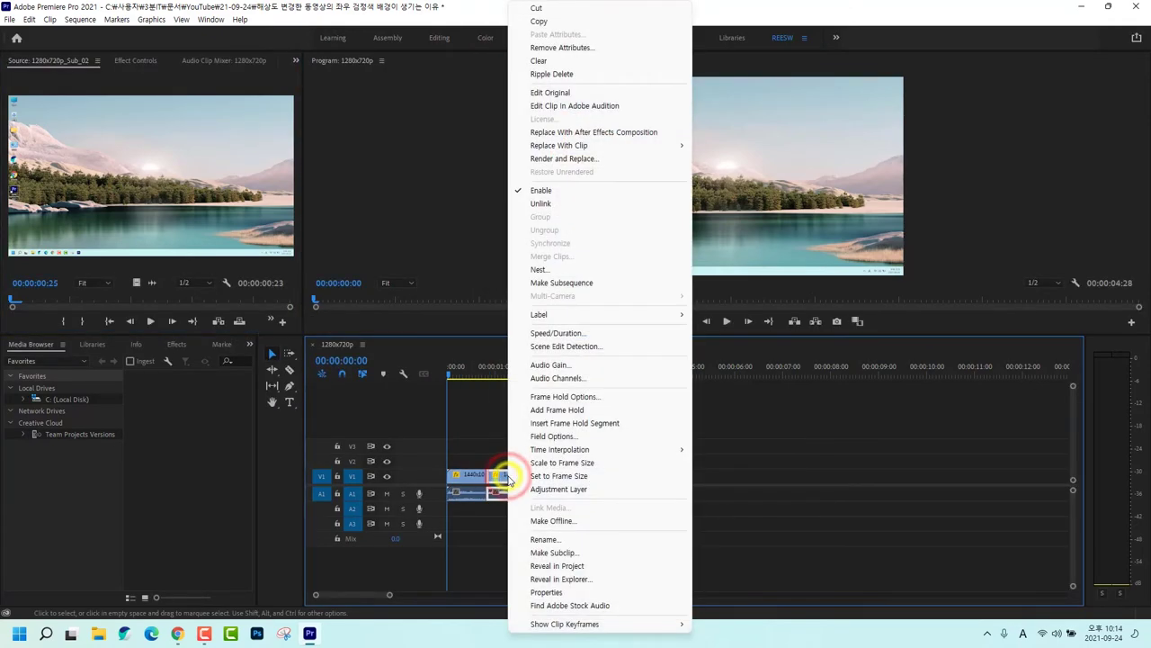
left_click(585, 555)
left_click(561, 332)
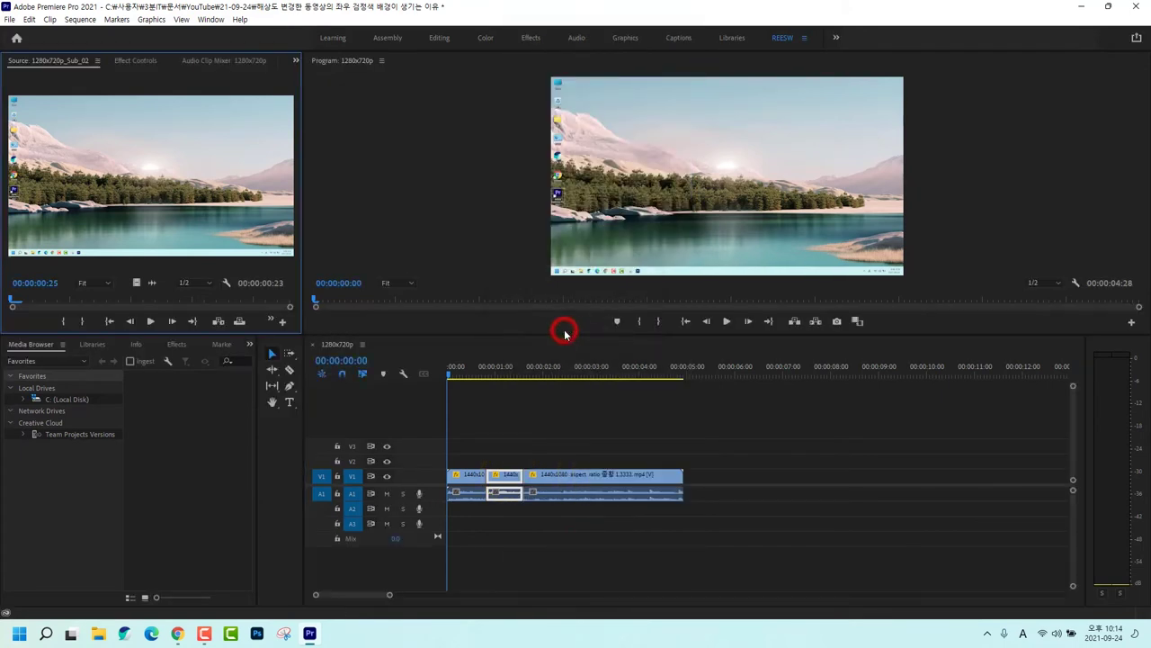
Switch back to the project's media items and reduce their thumbnail size
left_click(295, 61)
left_click(371, 131)
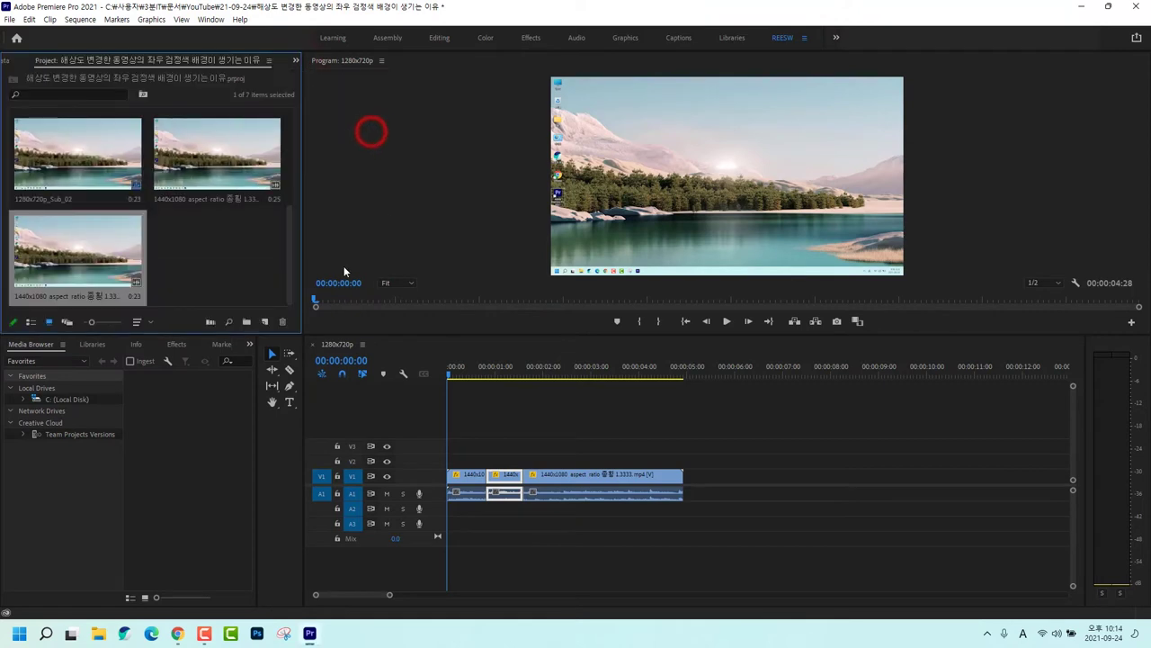
left_click_drag(90, 321, 87, 322)
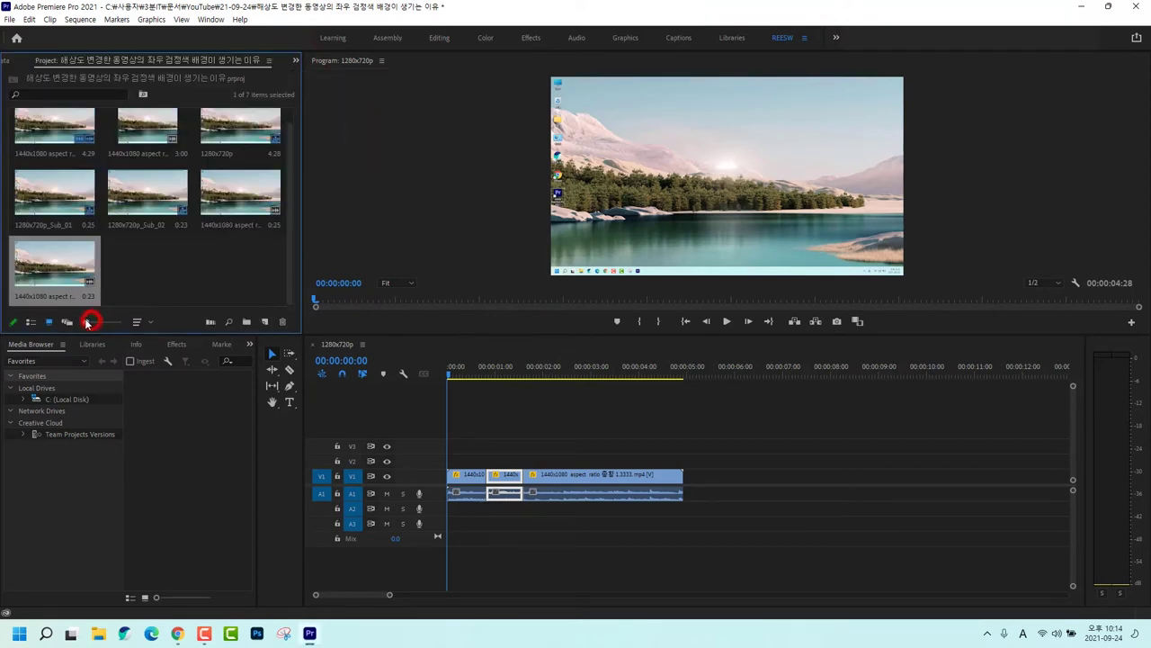
left_click(231, 273)
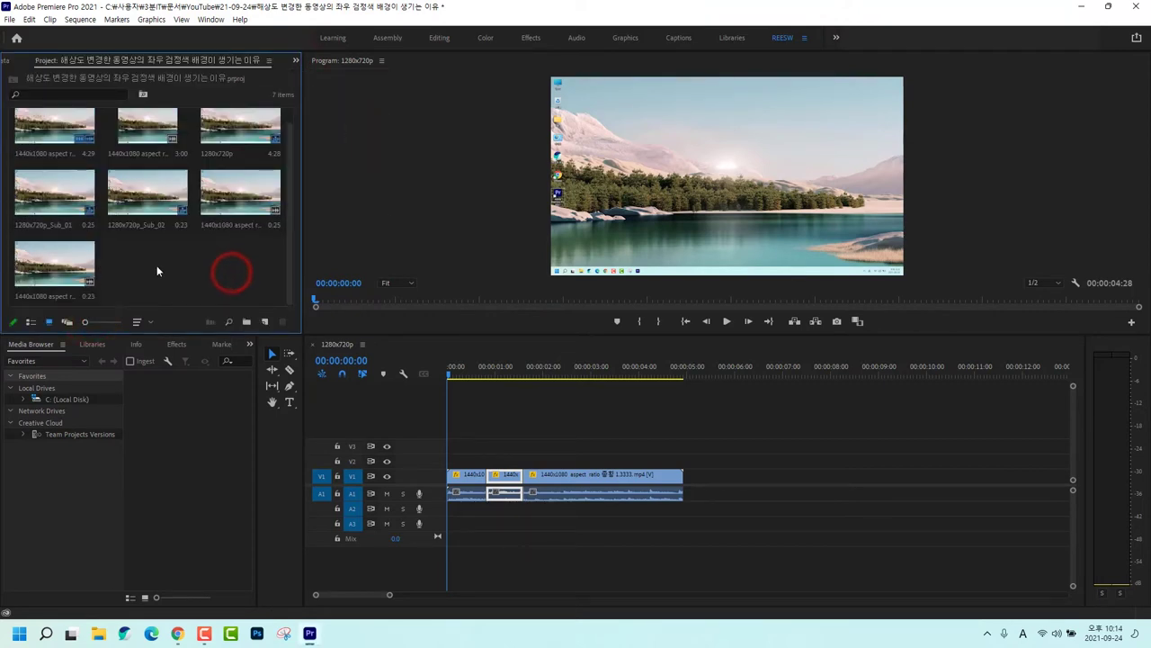
Compare the two new subsequences with the two new subclips among the project items
left_click(51, 198)
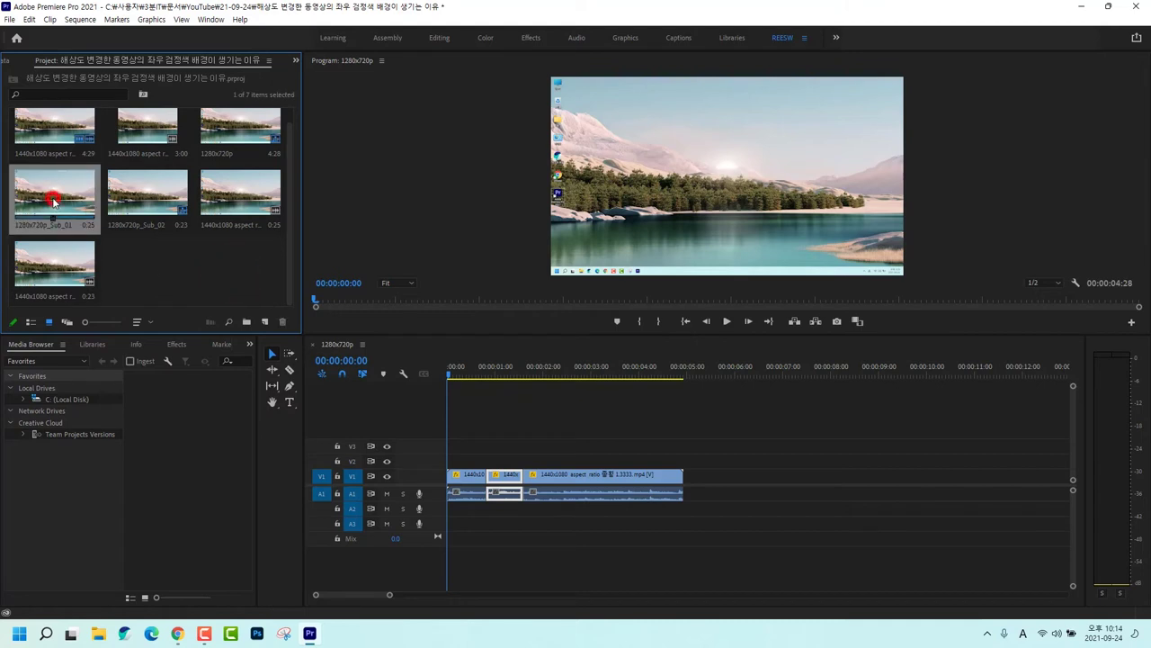
left_click(133, 204)
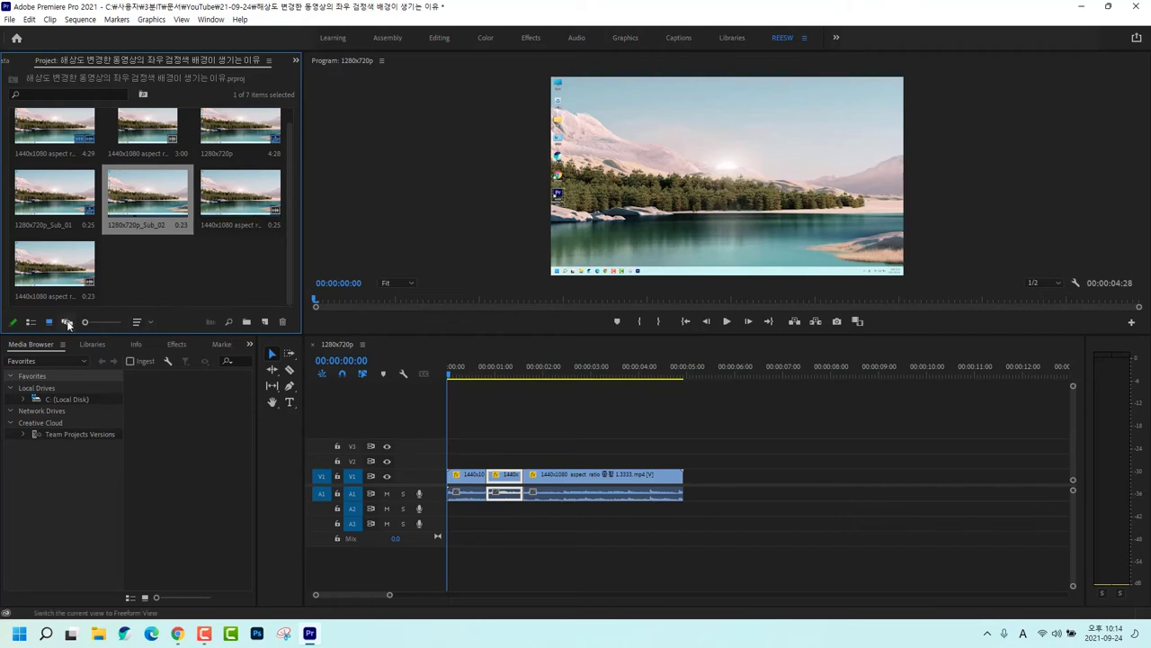
left_click(258, 191)
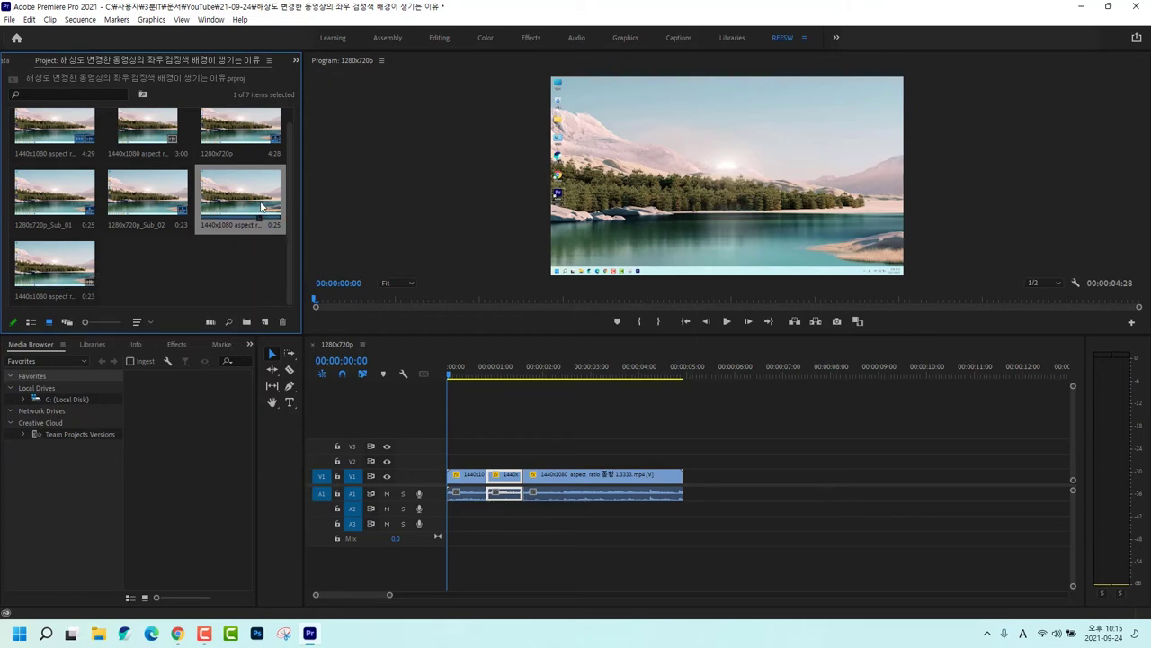
left_click(74, 209)
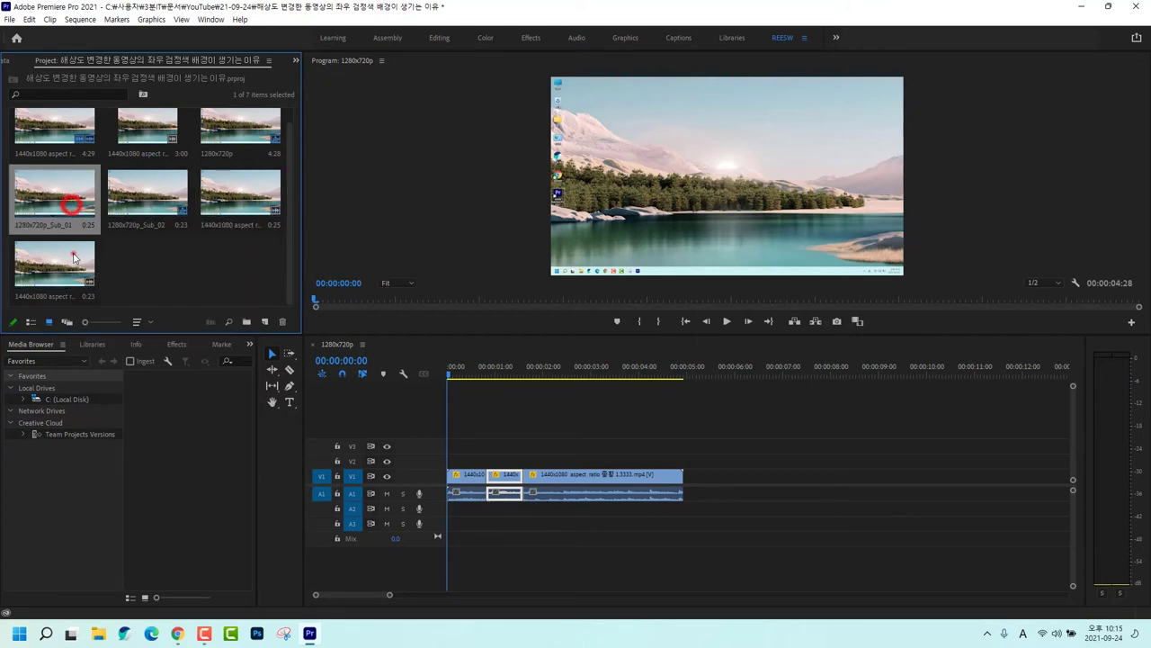
left_click(69, 254)
left_click(144, 203)
left_click(229, 202)
left_click(67, 266)
left_click(148, 270)
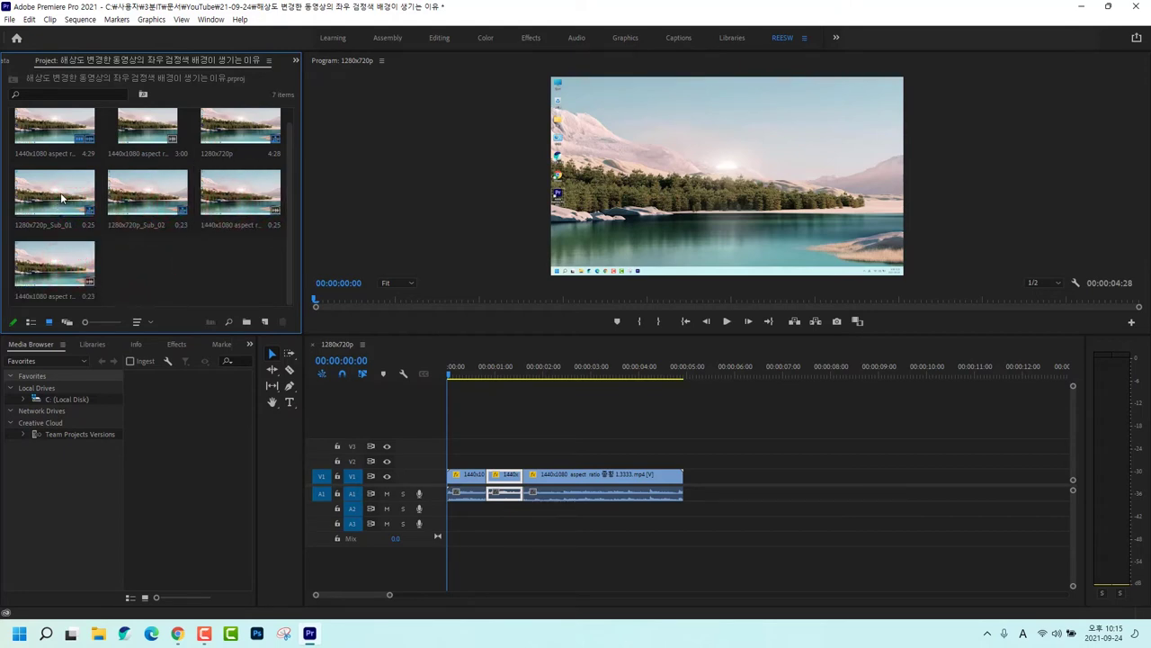
Queue both subsequences and both subclips for H.264 export at Match Source - High bitrate, and render the queue in Adobe Media Encoder
left_click(61, 198)
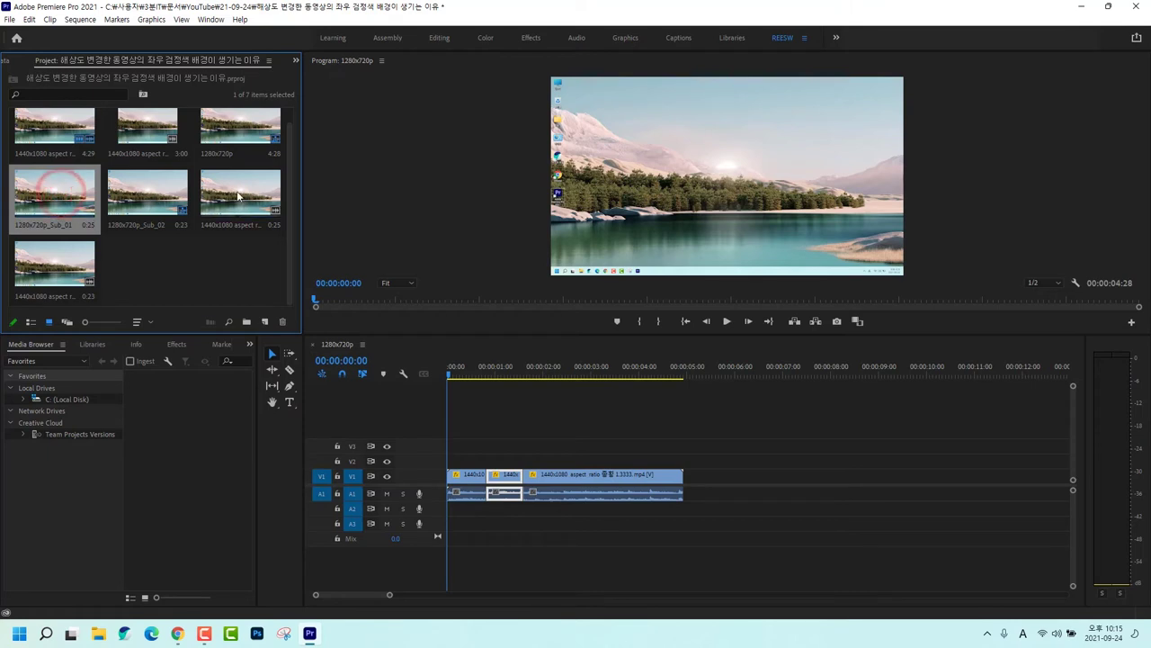
left_click(75, 268, "shift")
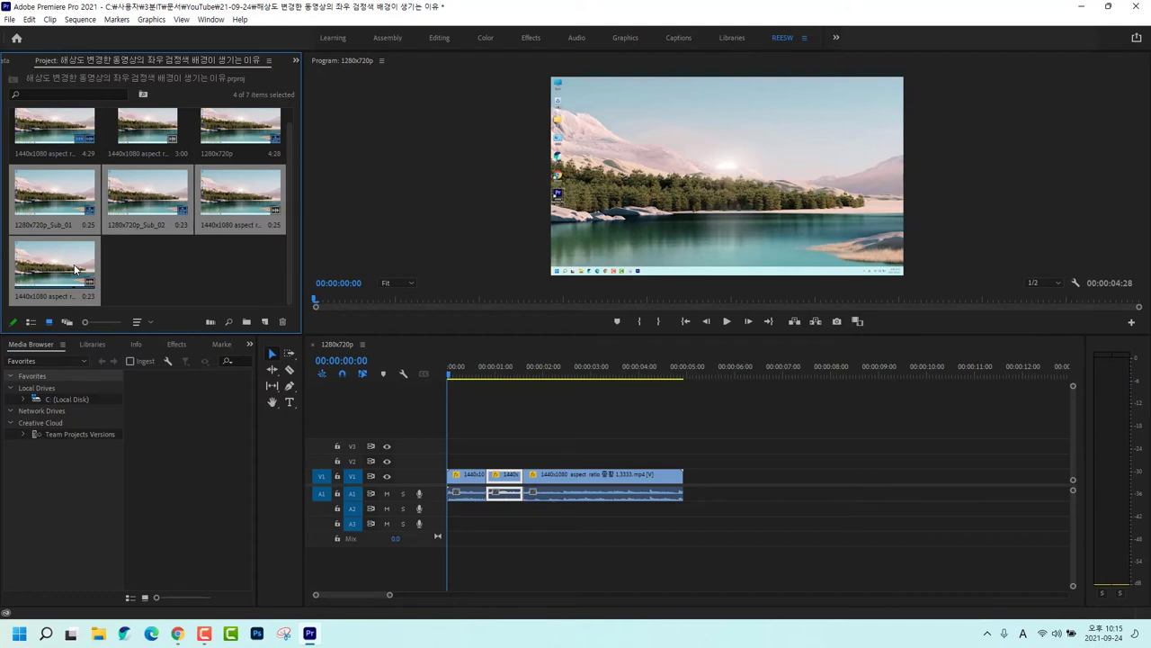
right_click(75, 268)
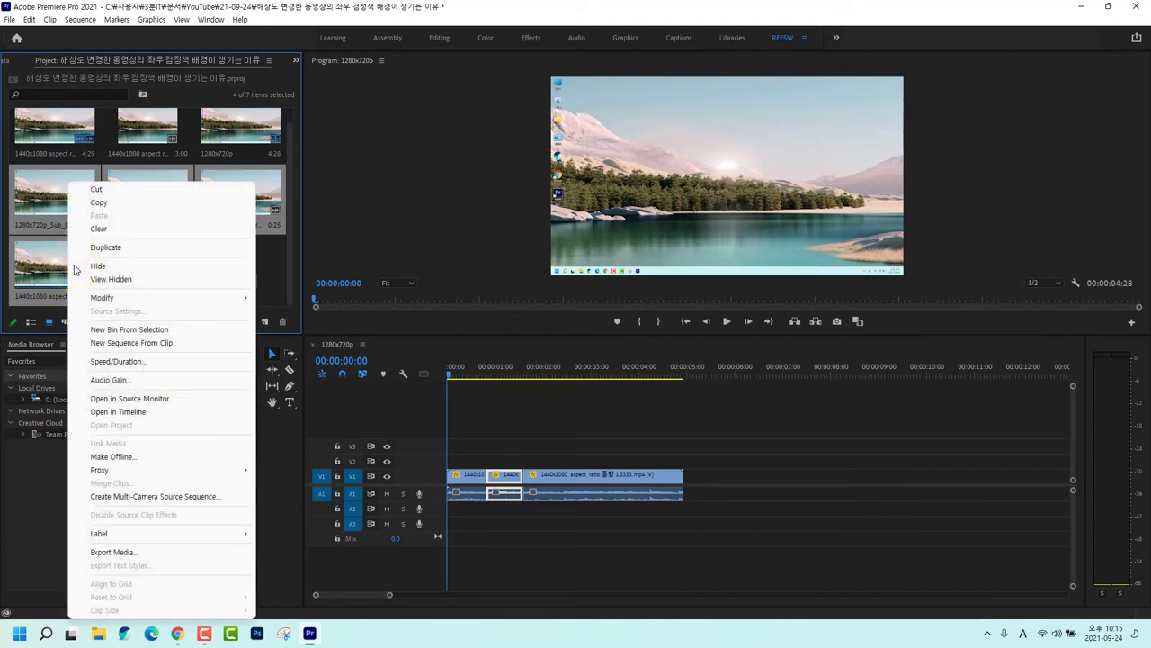
left_click(180, 551)
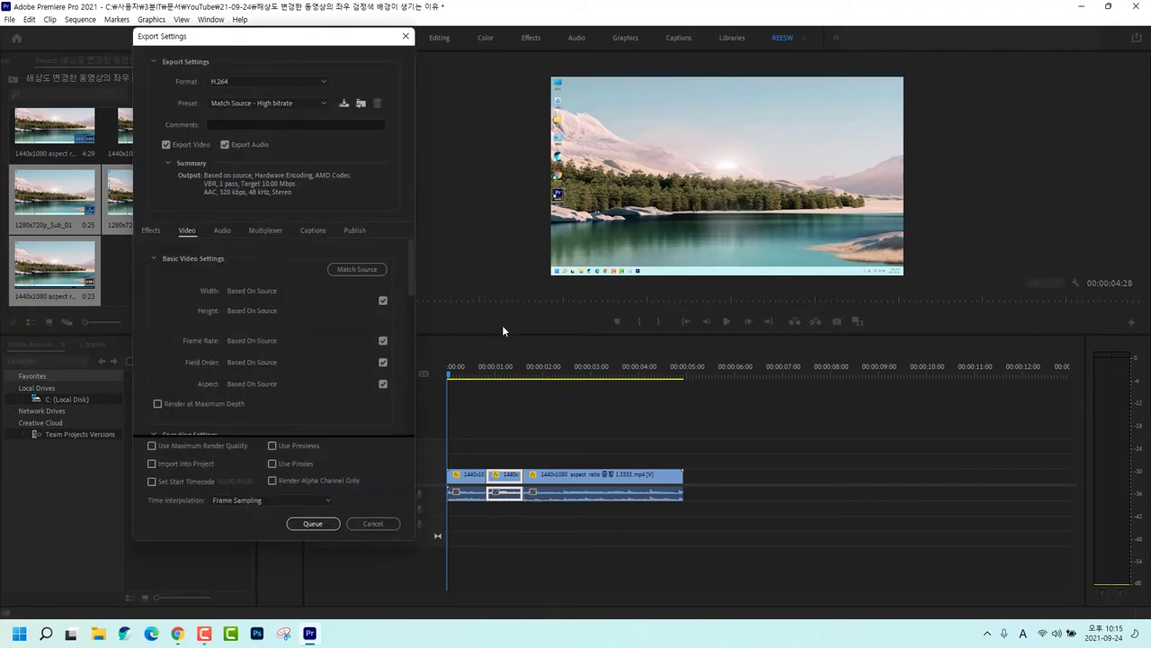
left_click(312, 524)
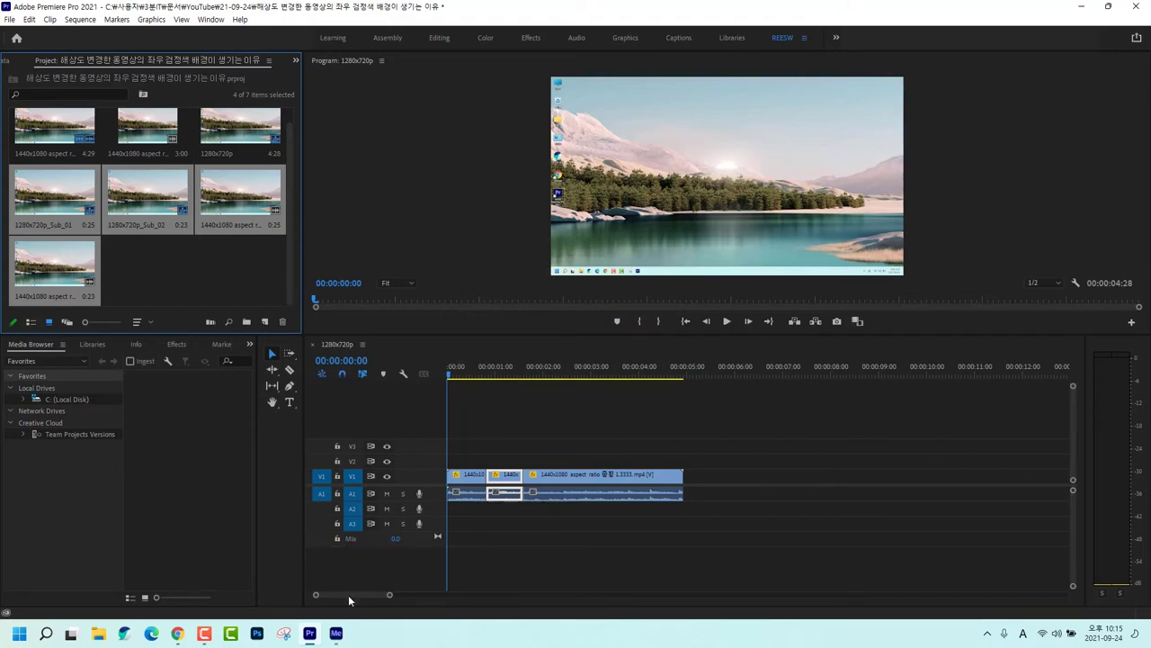
left_click(340, 632)
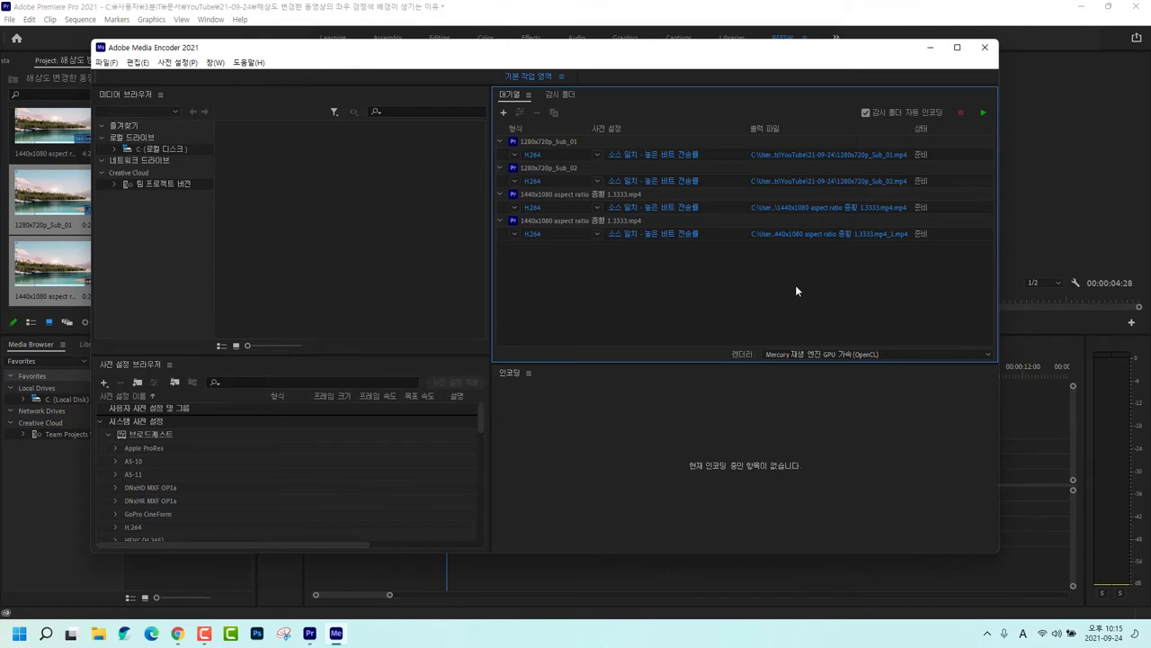
left_click(984, 111)
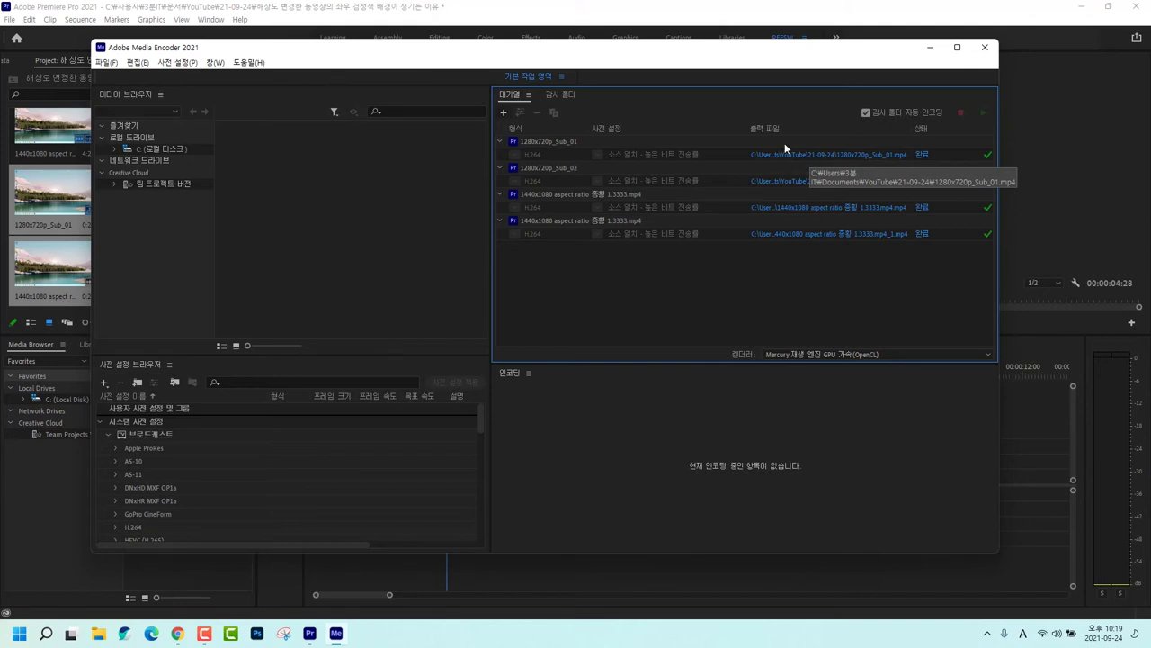
Open the output folder of the 1280x720p_Sub_01 export and widen the name column to fit the file names
left_click(811, 158)
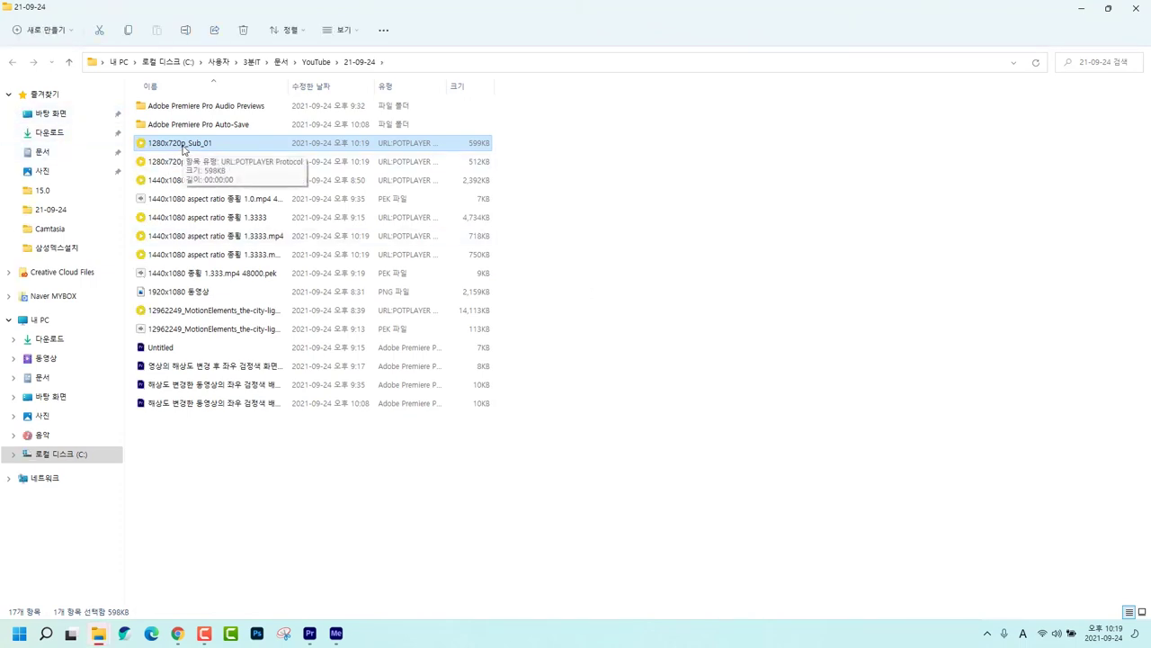
double_click(288, 87)
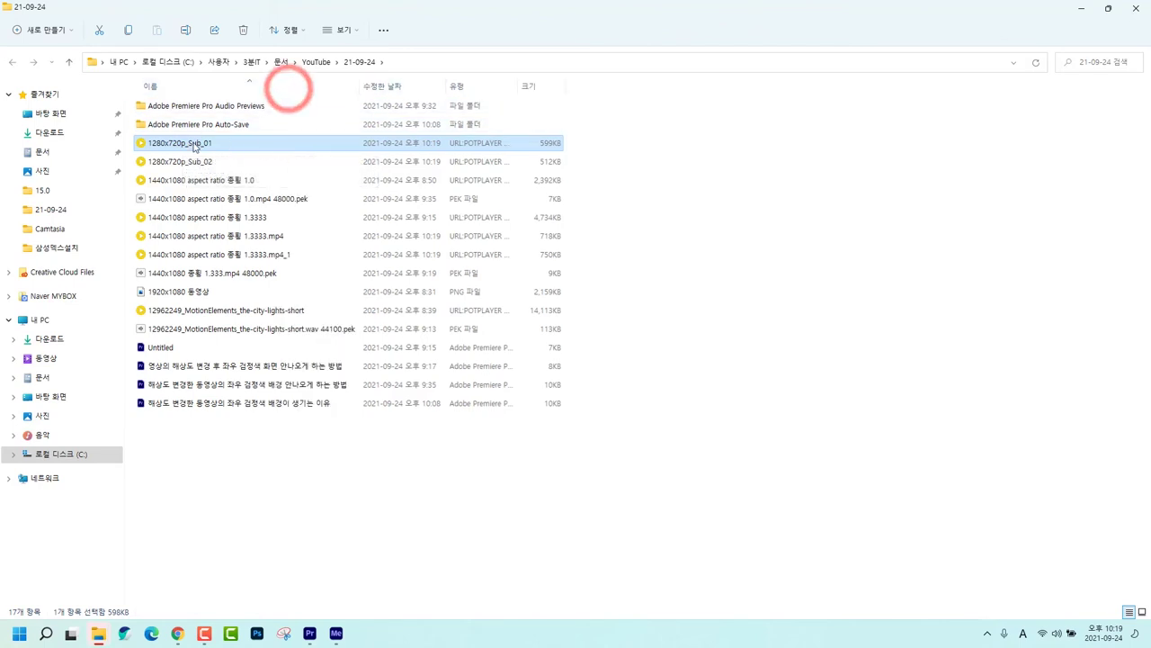
left_click(183, 146)
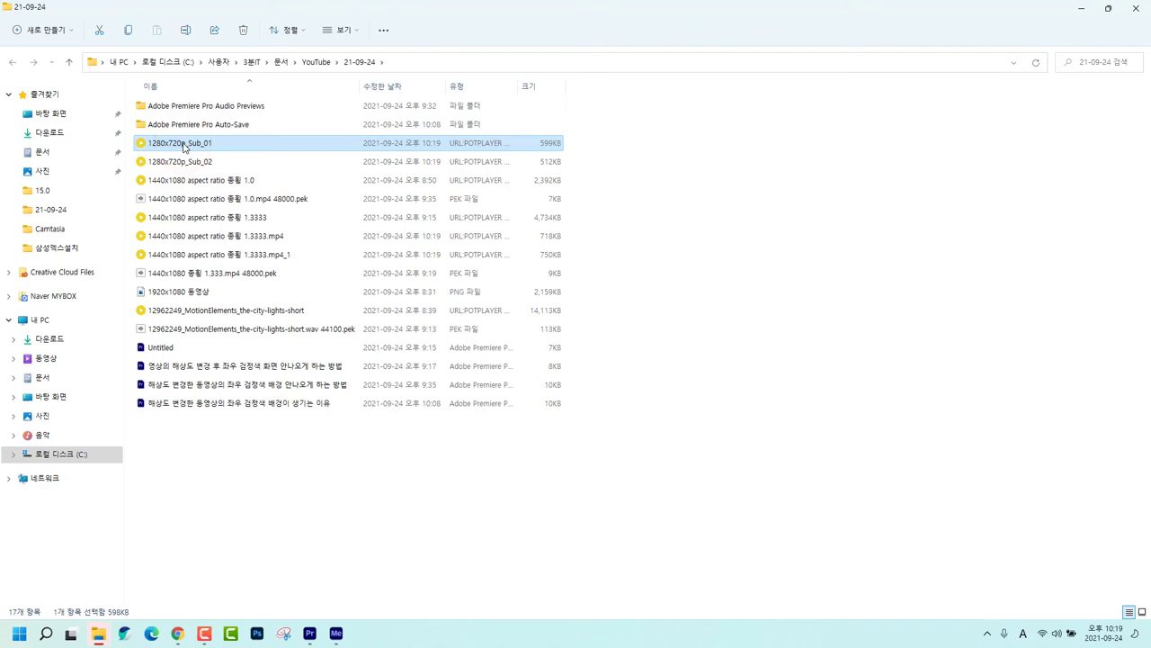
Play the exported subsequences from 1280x720p_Sub_01, pause on 1280x720p_Sub_02 at 1.0x size to check for black borders, and close the player
double_click(183, 147)
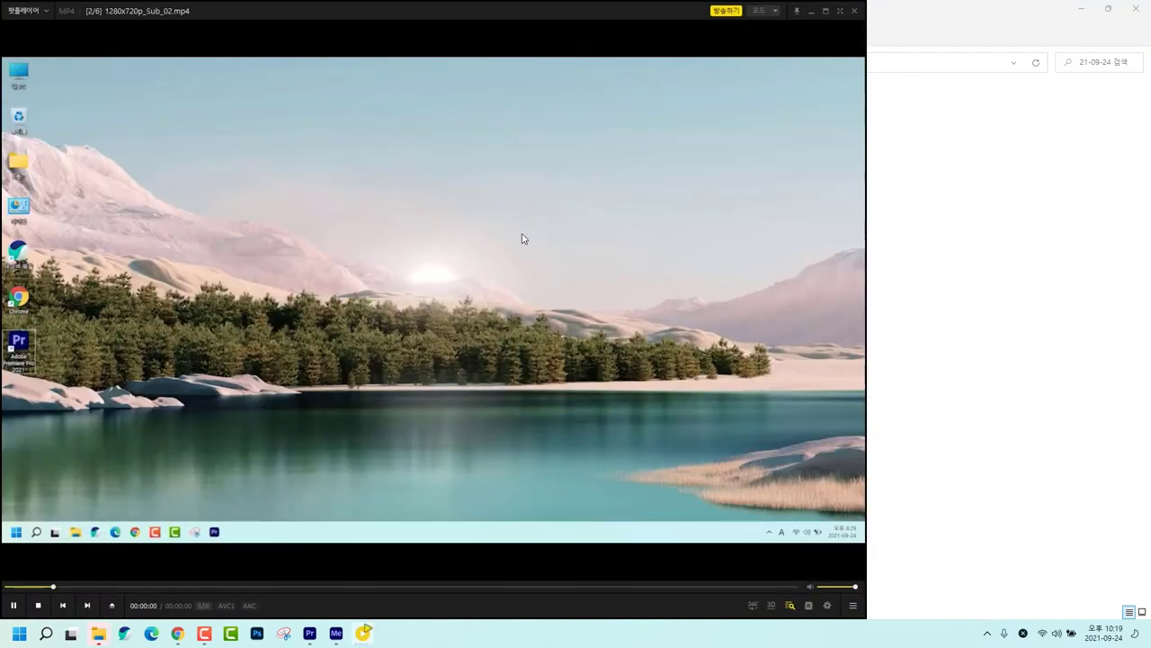
key("space")
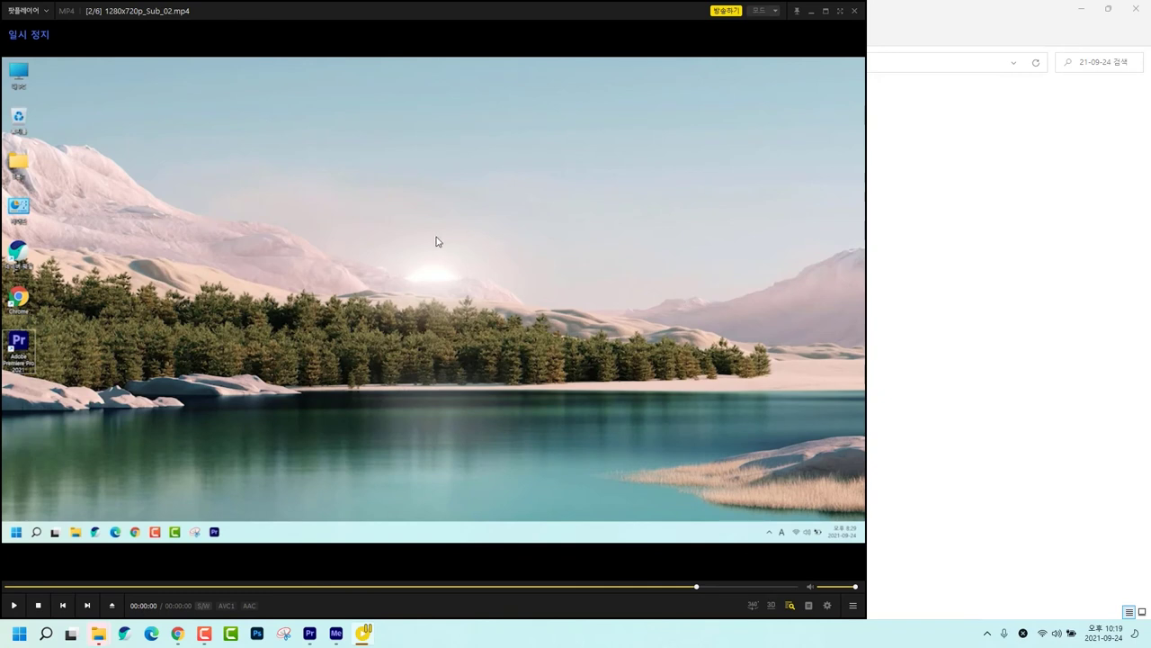
right_click(426, 242)
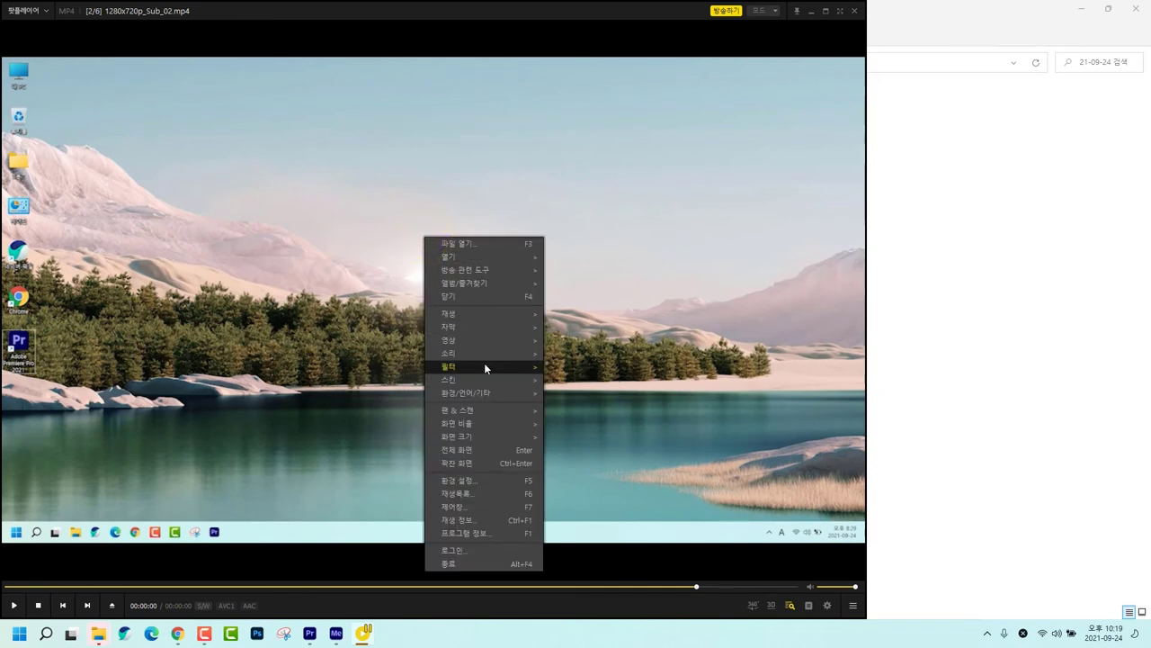
mouse_move(484, 366)
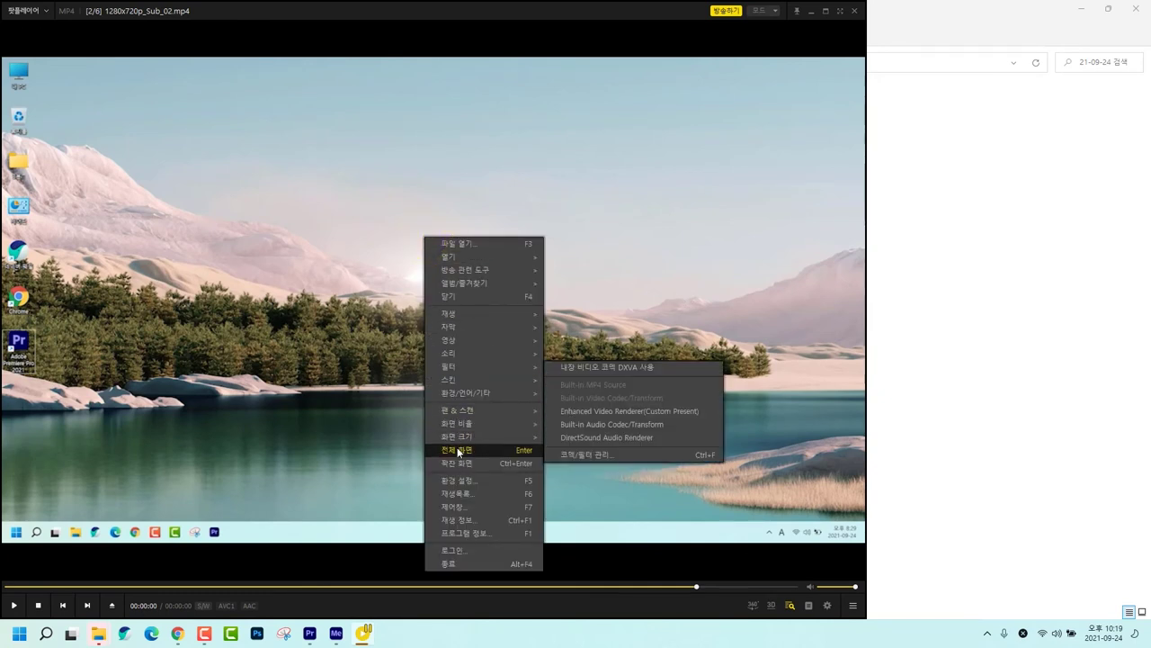
mouse_move(527, 435)
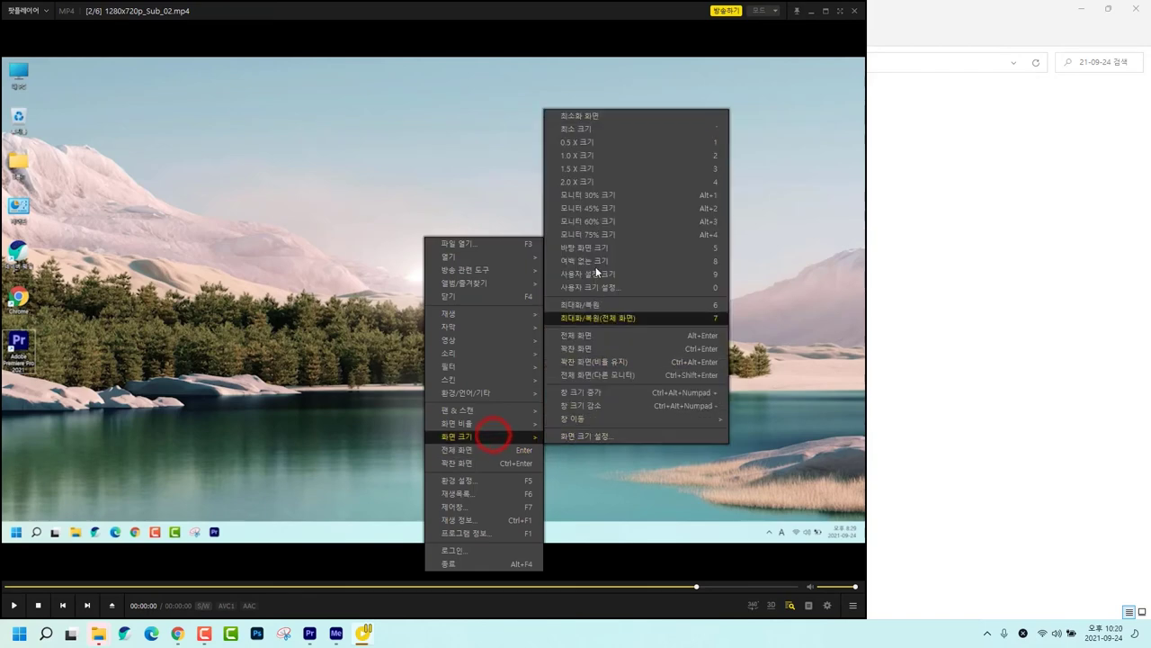
left_click(599, 157)
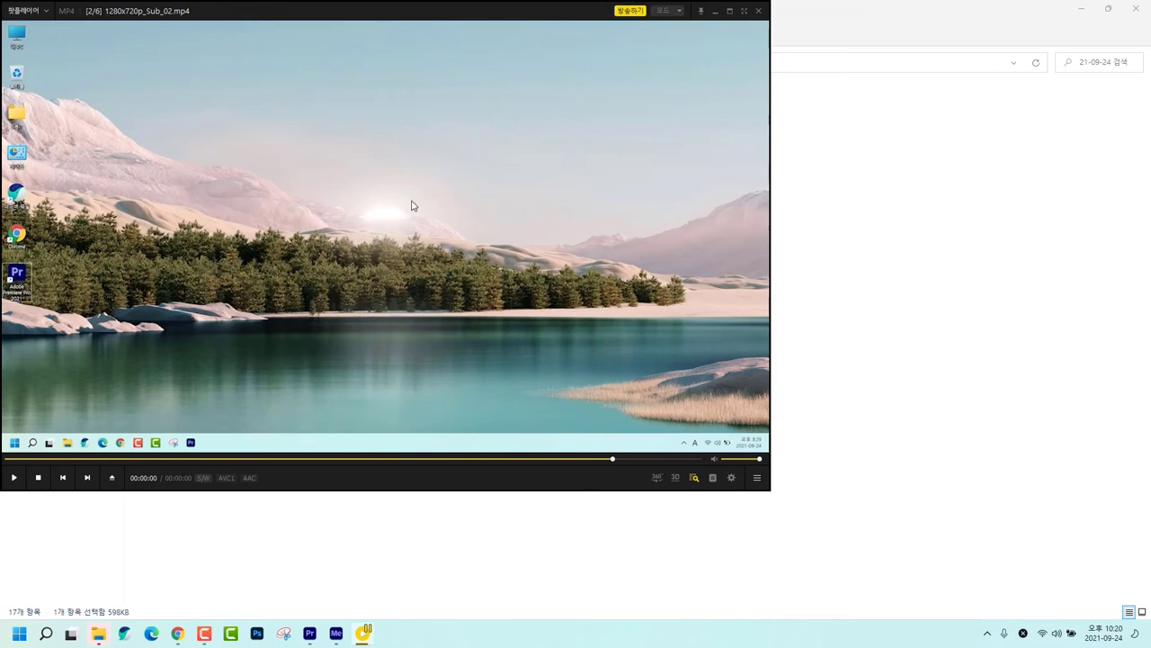
left_click(761, 12)
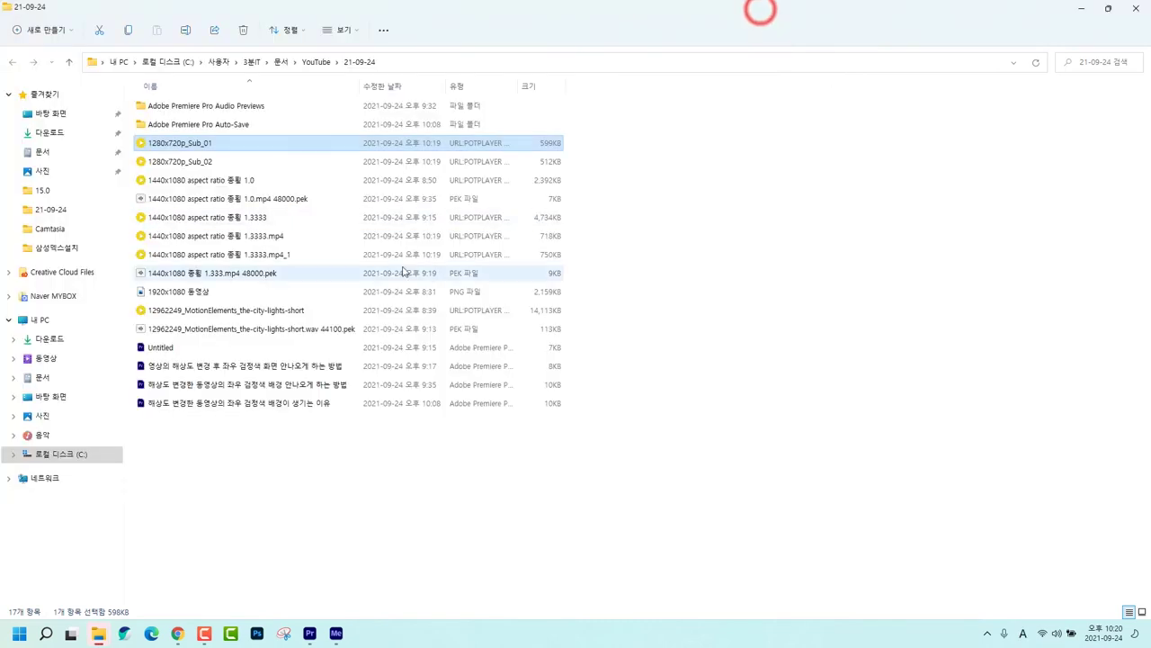
Play the two exported 1440x1080 subclip files to check their picture for black side borders, and close the player
left_click(253, 239)
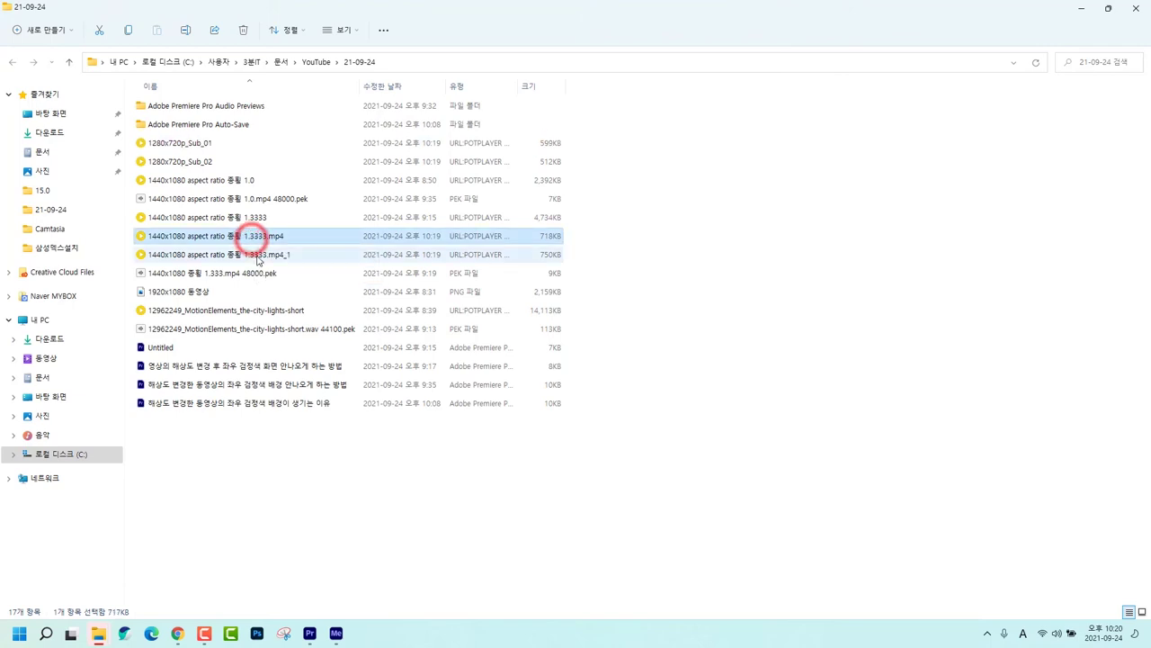
left_click(255, 253)
left_click(249, 237)
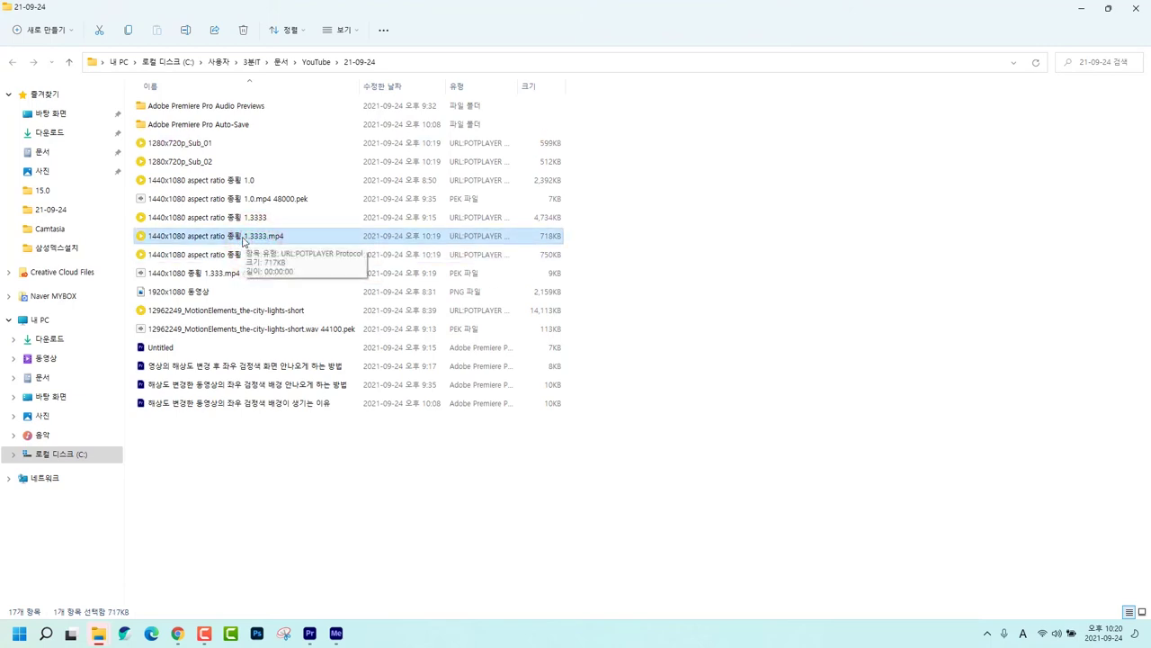
left_click(243, 239)
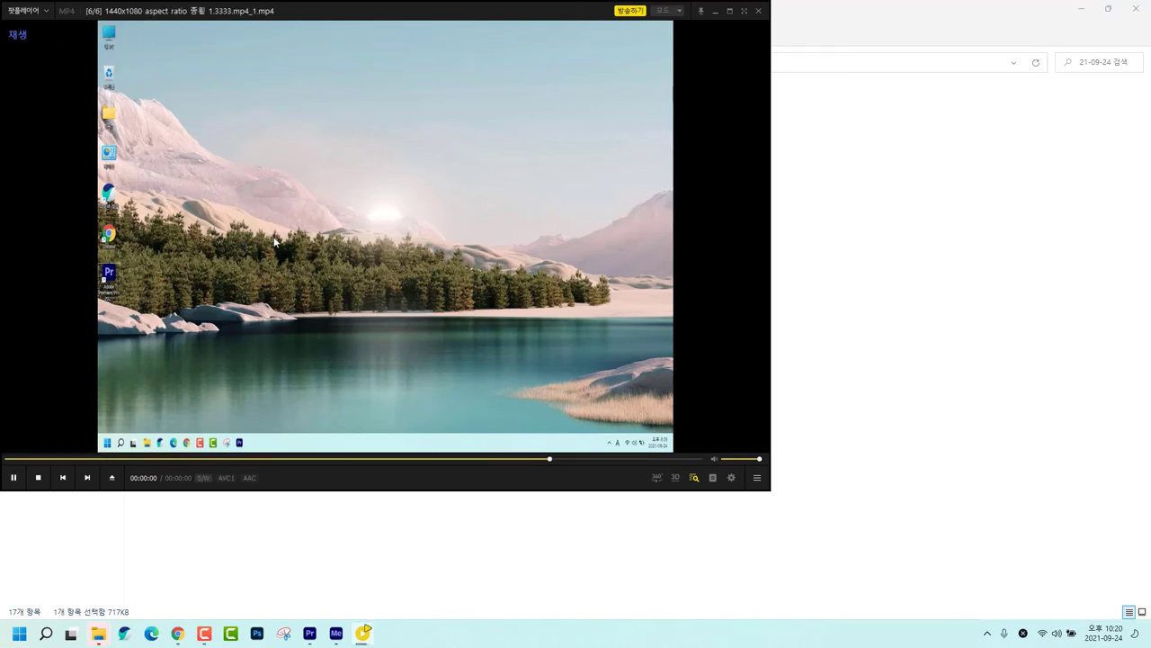
left_click(759, 13)
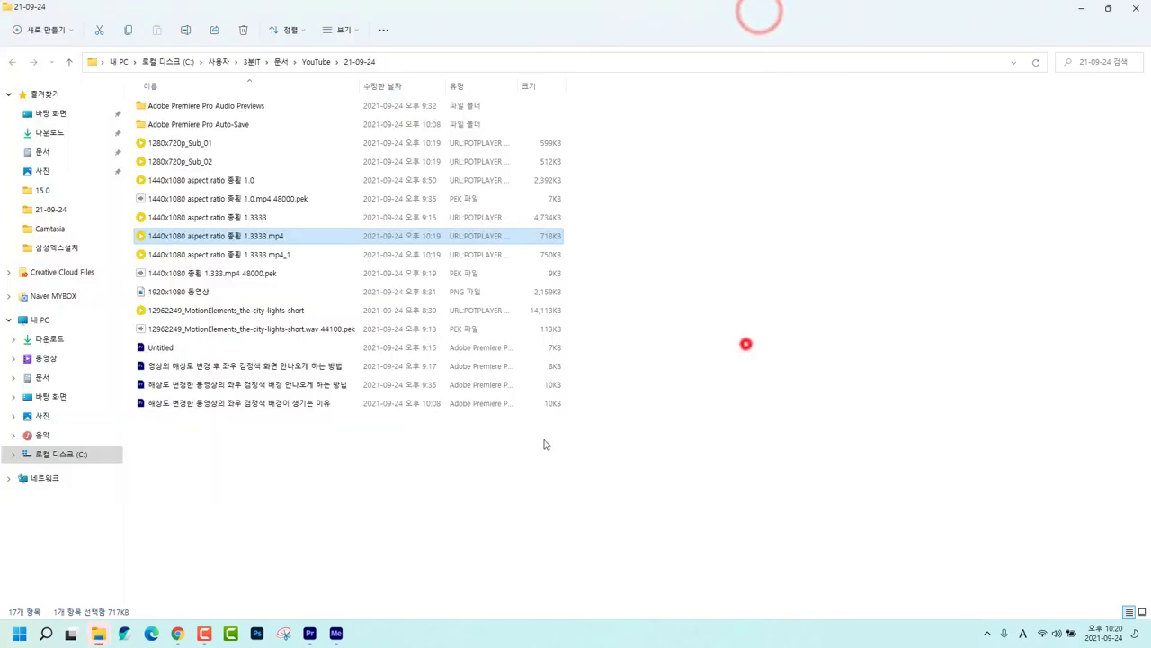
left_click(192, 585)
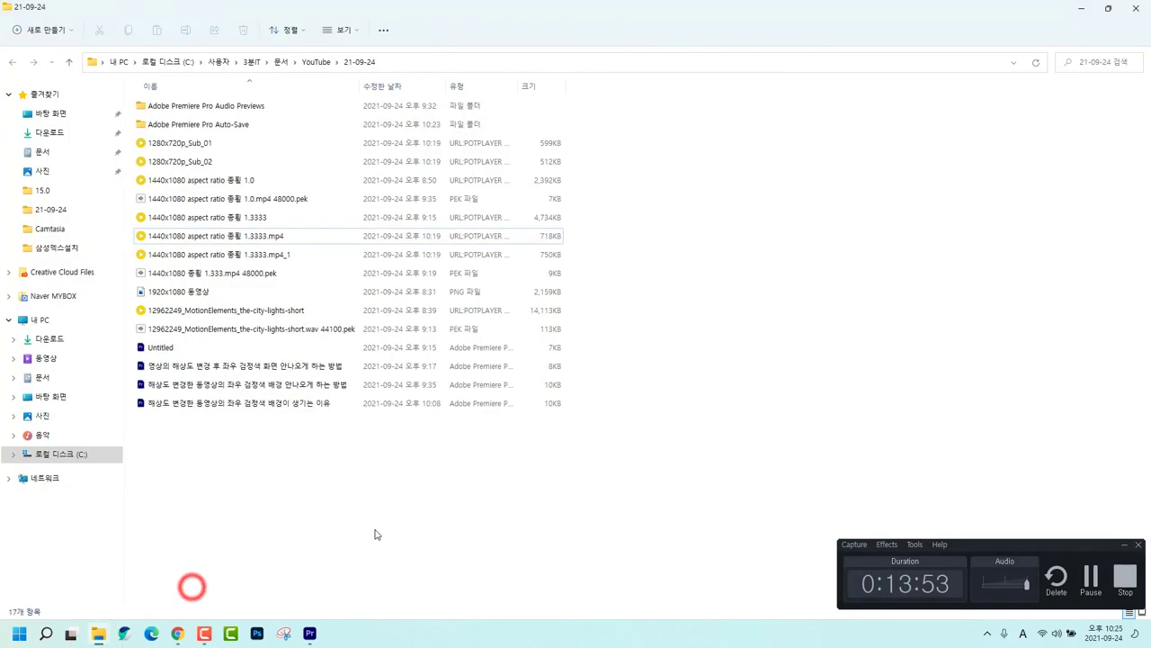
Check the frame width and height in the detailed properties of the exported subclip "1440x1080 aspect ratio 종횡 1.3333.mp4"
left_click(216, 237)
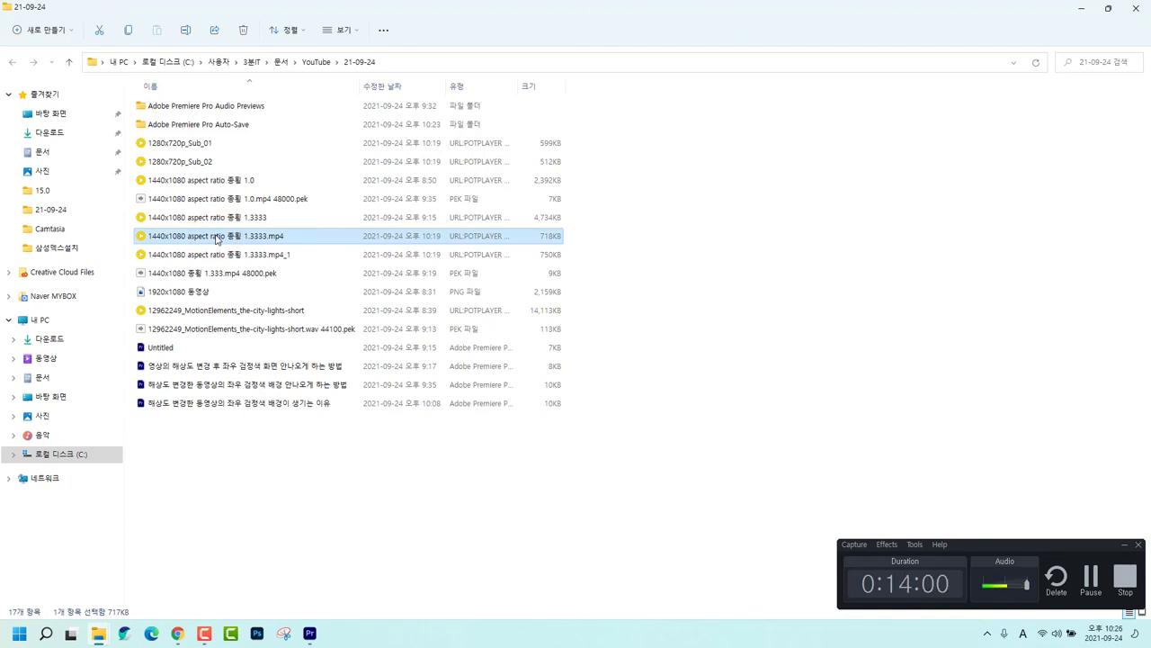
right_click(216, 238)
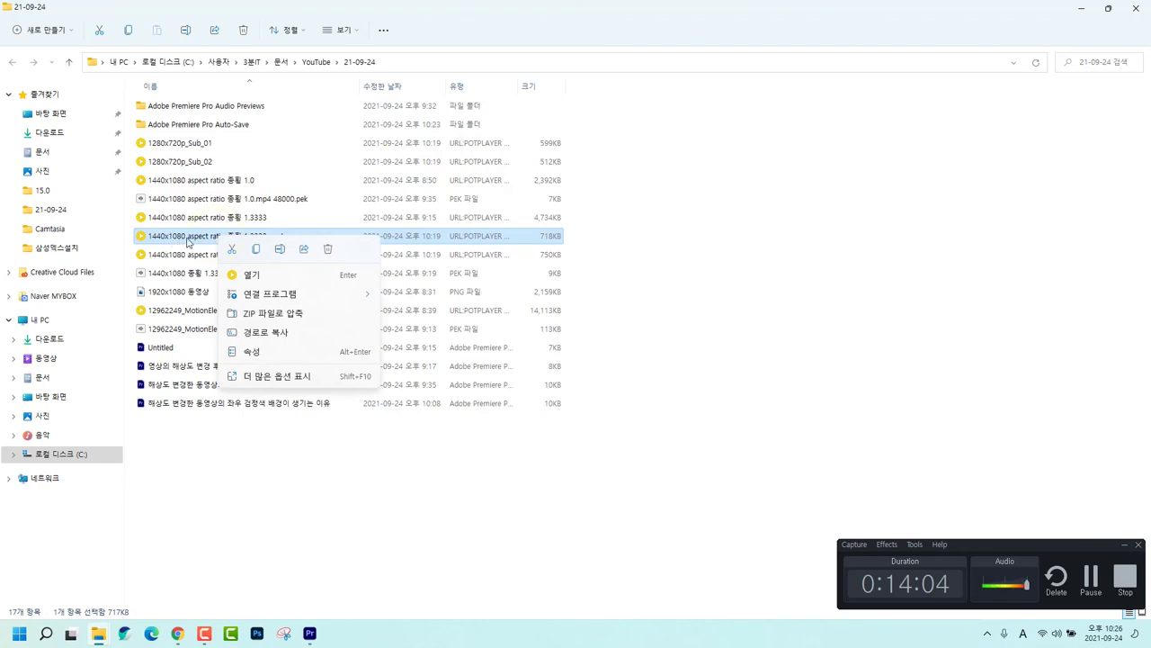
left_click(253, 352)
left_click(295, 265)
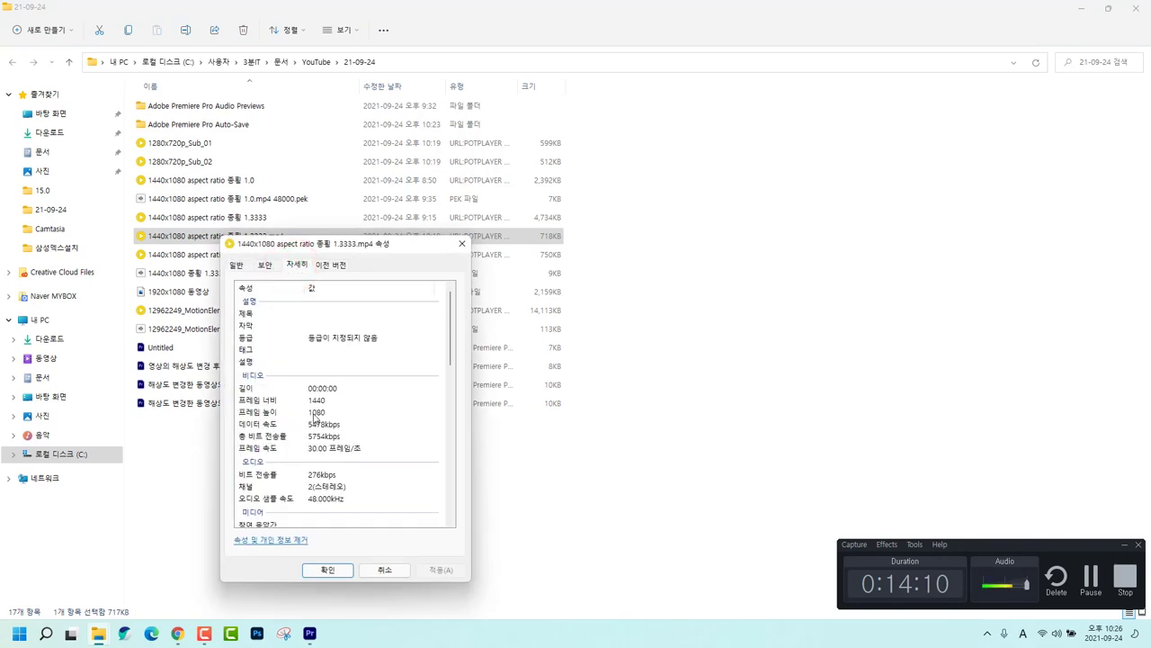
left_click(384, 570)
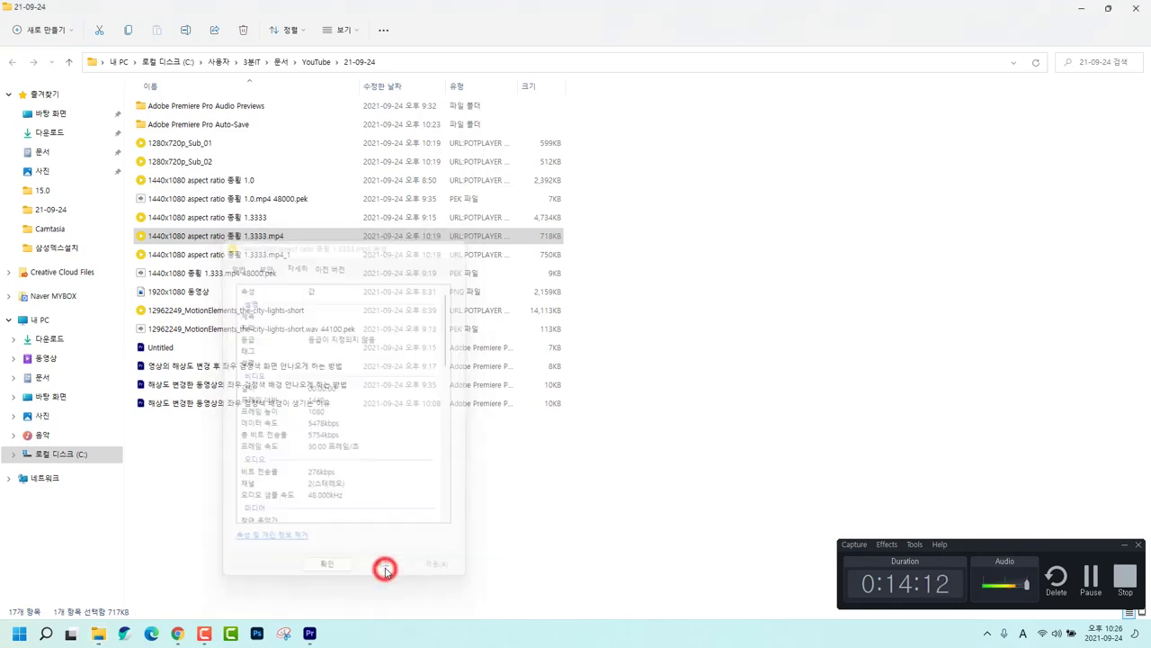
Check the frame width and height in the detailed properties of the exported subsequence 1280x720p_Sub_01
left_click(207, 145)
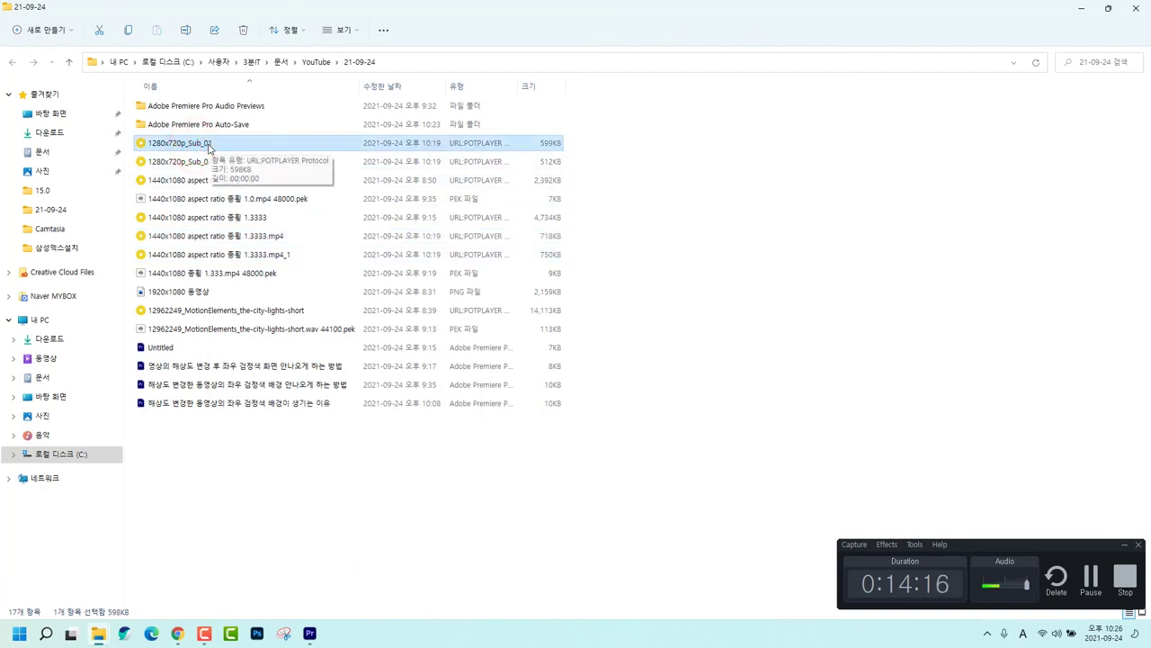
right_click(210, 150)
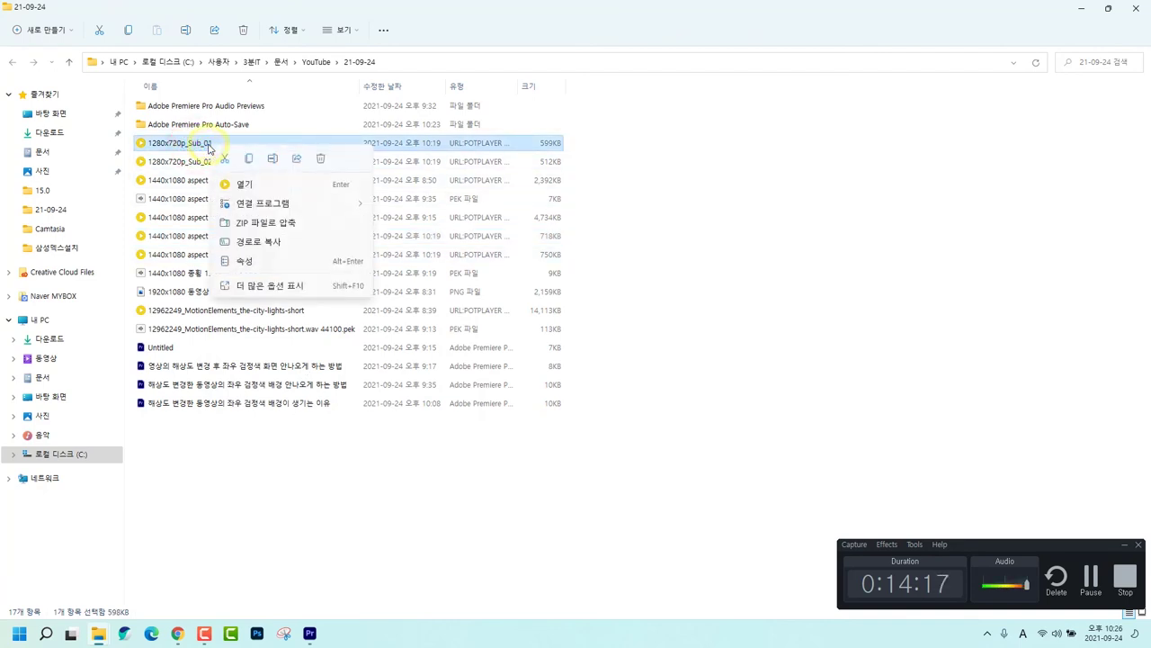
left_click(244, 259)
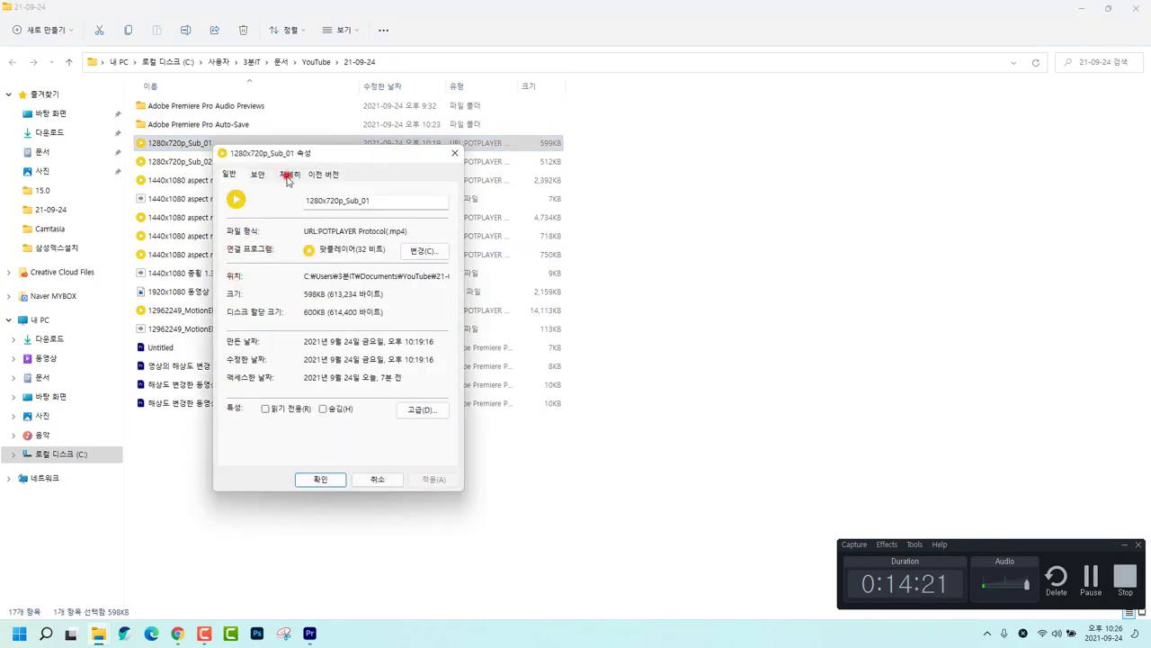
left_click(287, 178)
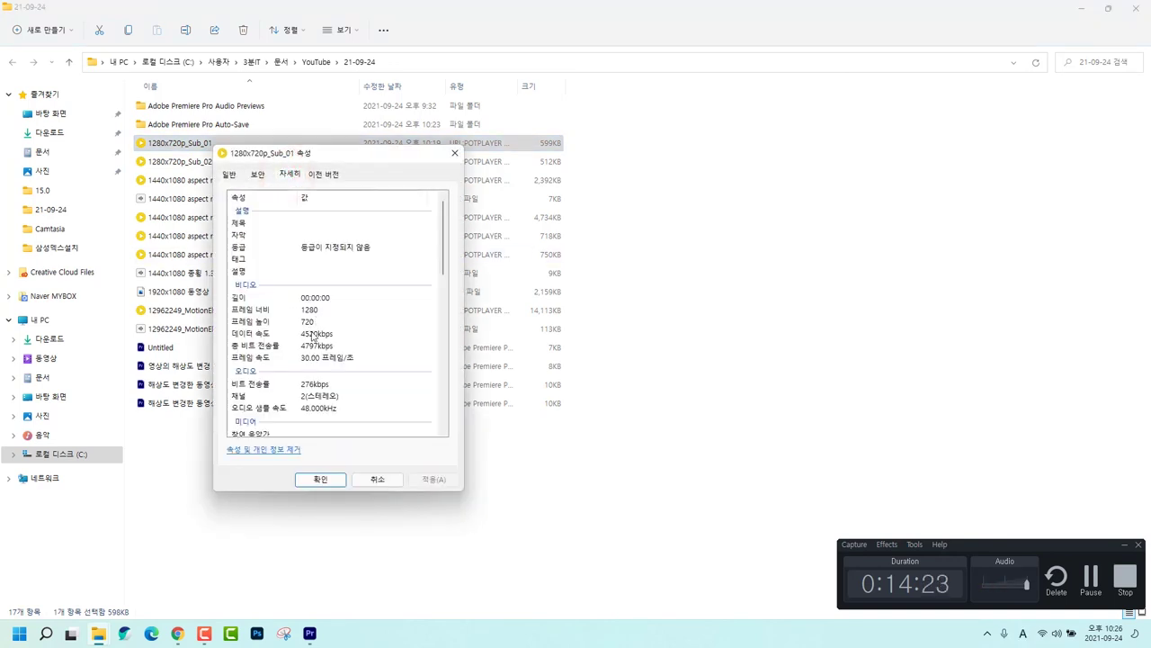
left_click(326, 479)
left_click(387, 485)
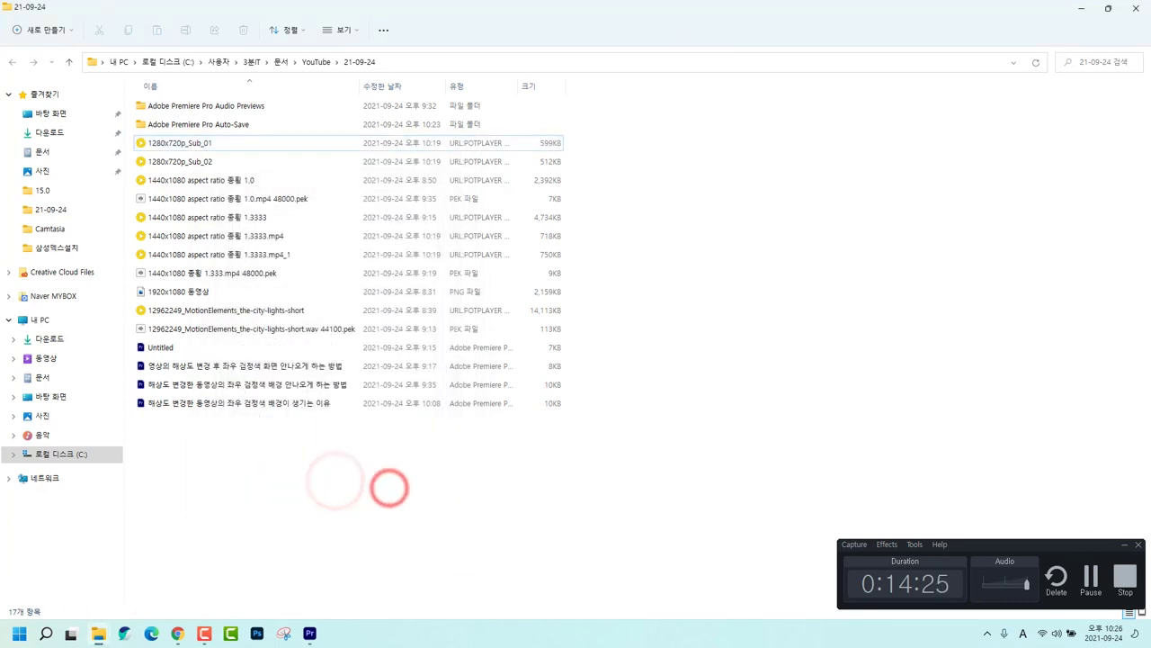
Switch back to Premiere Pro, select the 1440x1080 clip with aspect ratio 1.0 in the project, and enlarge the item thumbnails
key("alt+Tab")
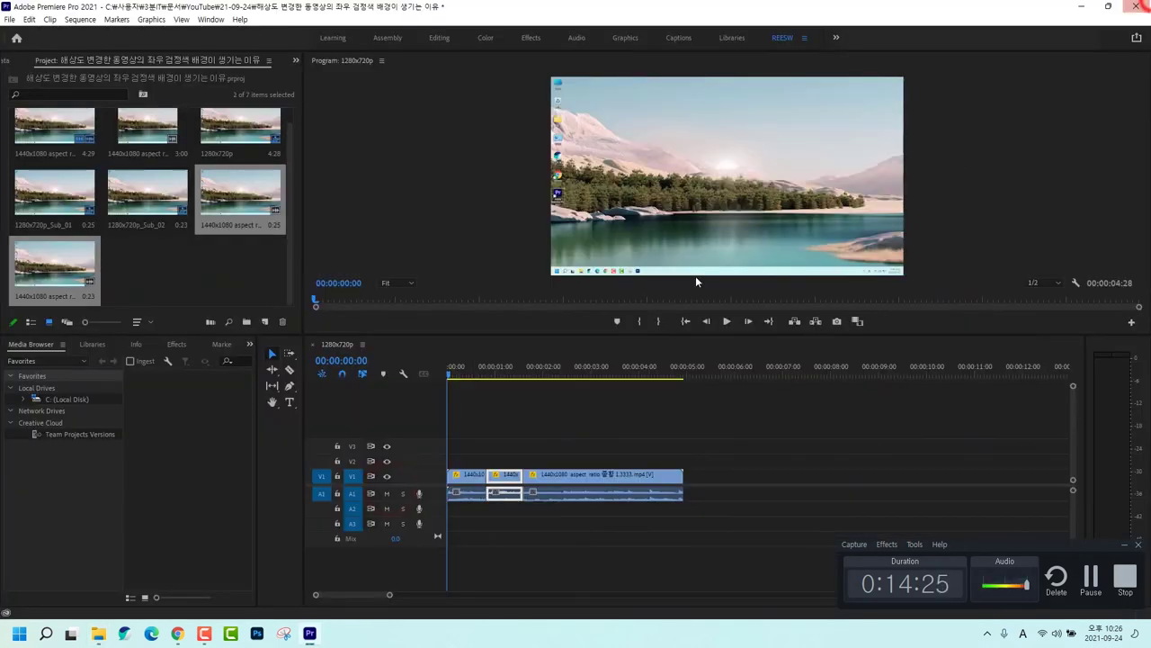
left_click(232, 268)
left_click_drag(288, 276, 288, 260)
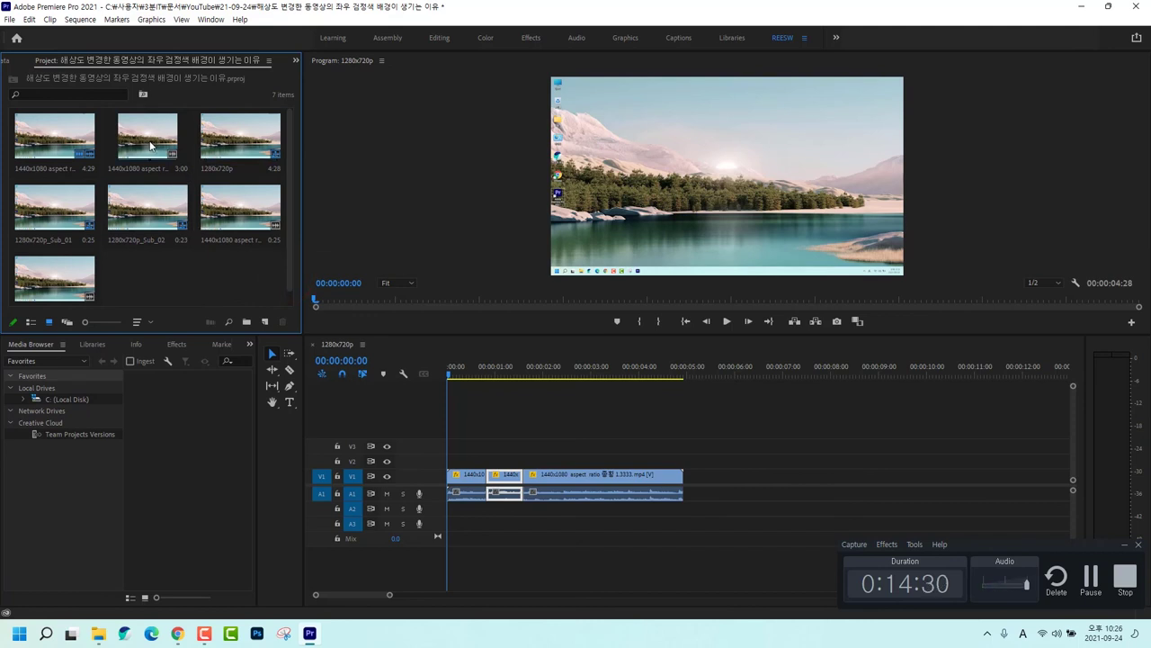
left_click(150, 145)
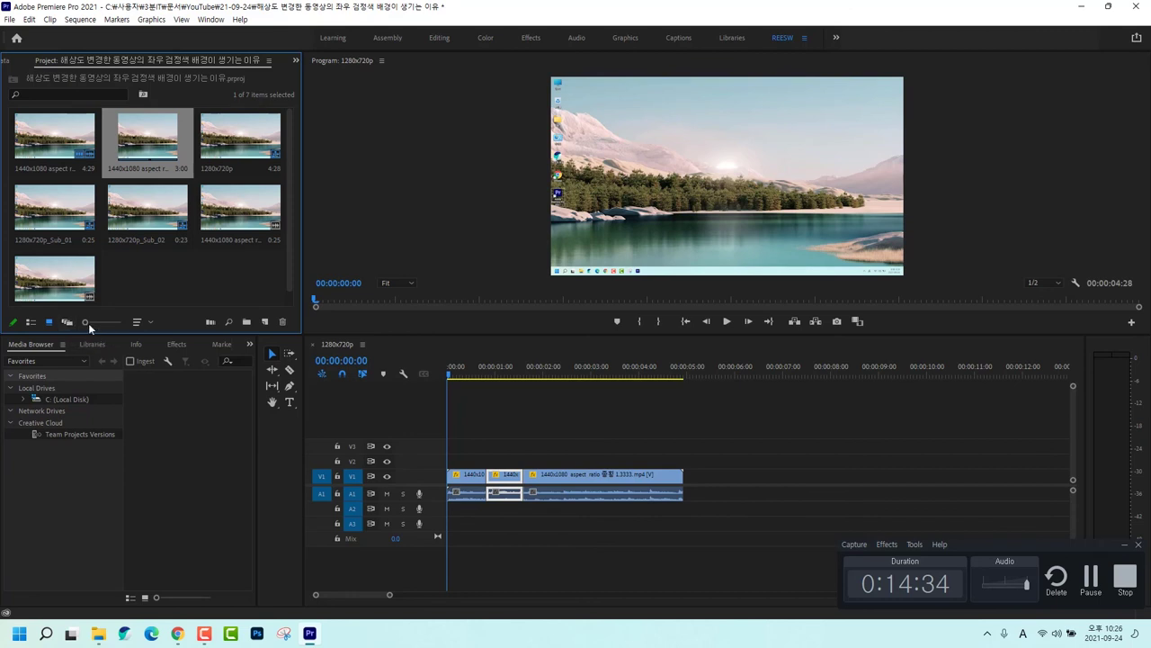
left_click(86, 324)
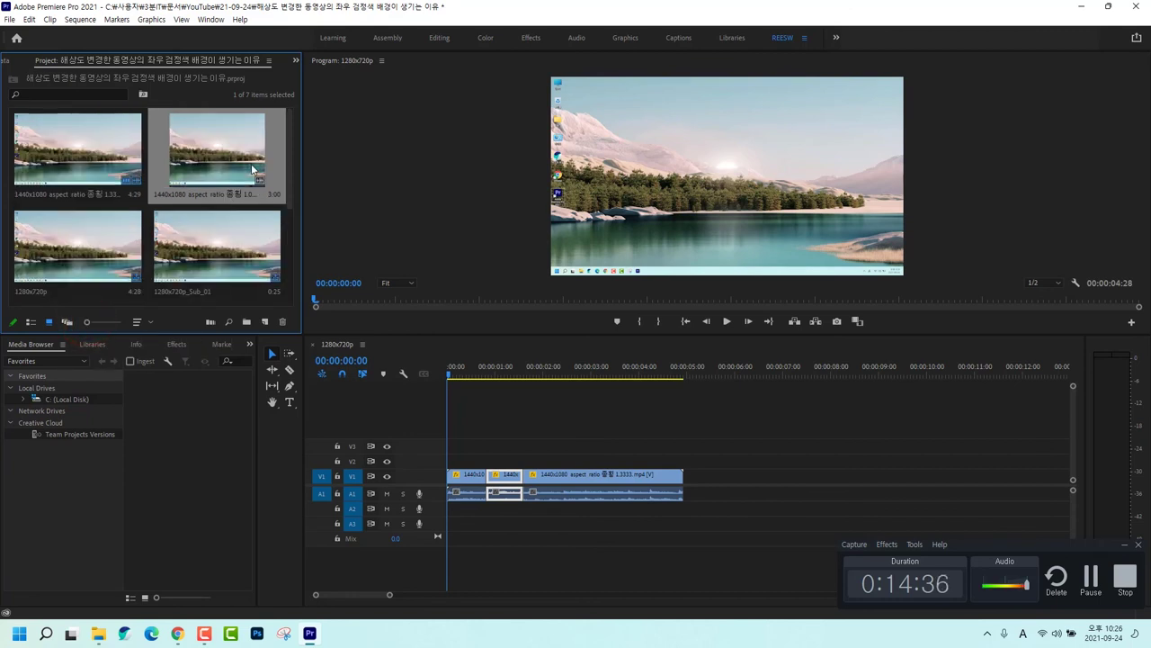